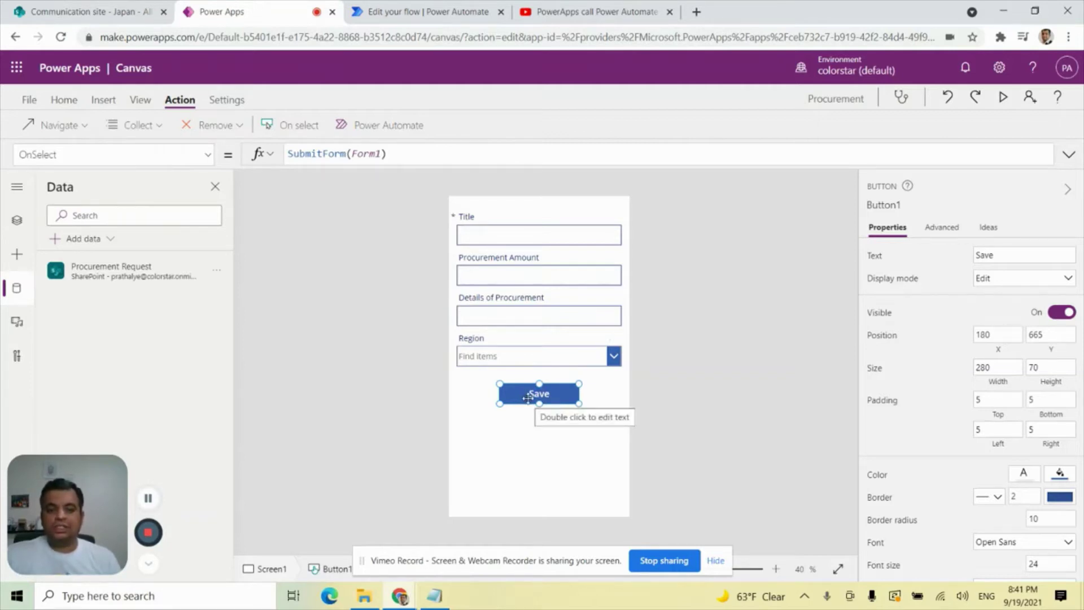
# - Check the Japan and Korea folders in the SharePoint Procurement Request list, and return to the Power Apps form
pyautogui.click(105, 12)
pyautogui.click(68, 239)
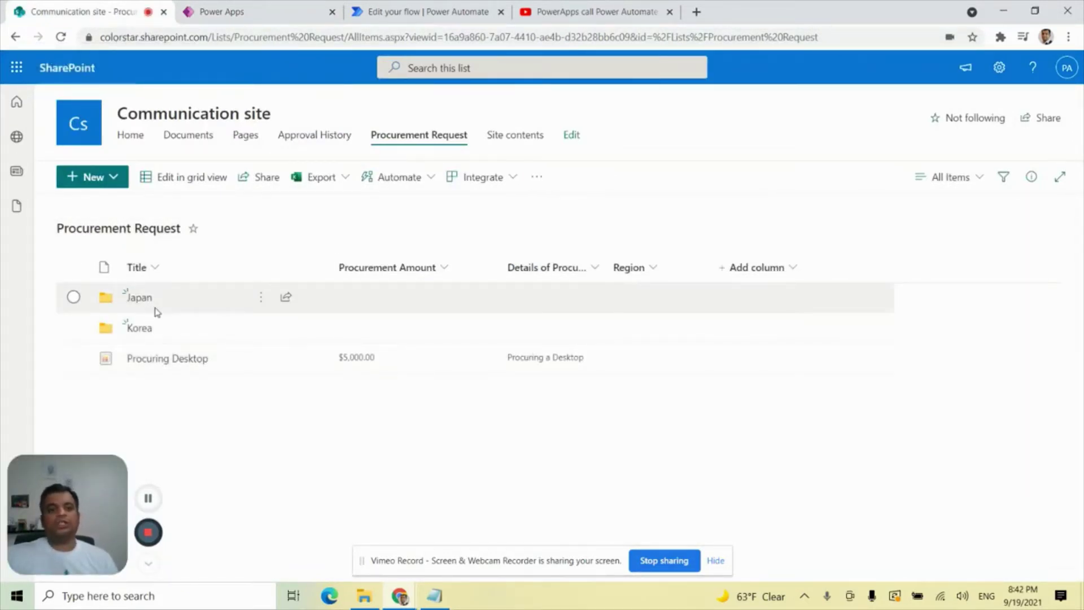
pyautogui.click(206, 7)
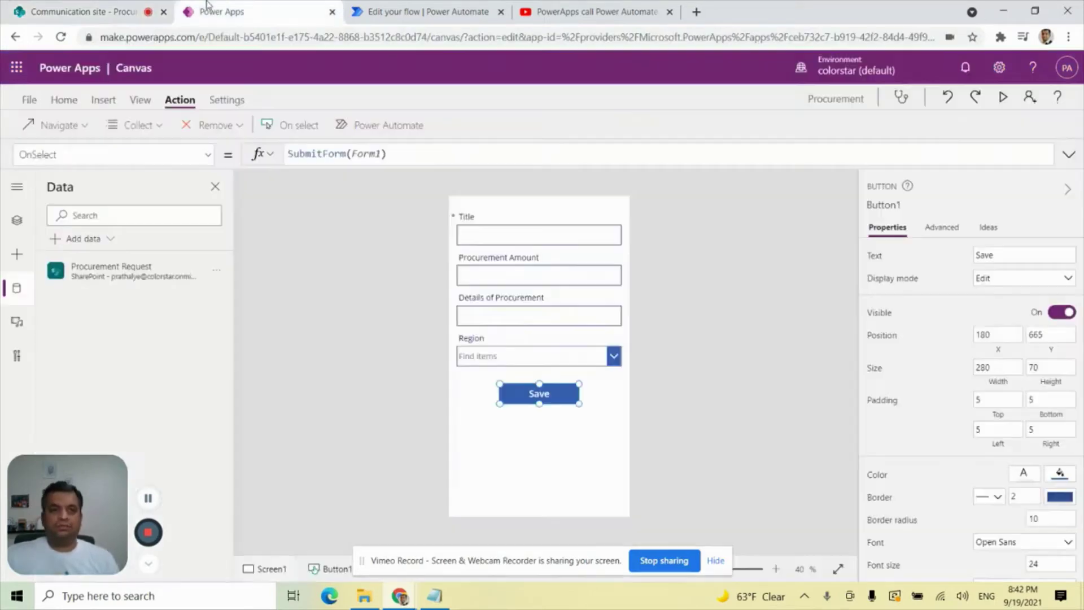
# - In Power Automate, examine the SharePoint HTTP request's site, method, Uri and the folder path URL in its body
pyautogui.click(434, 12)
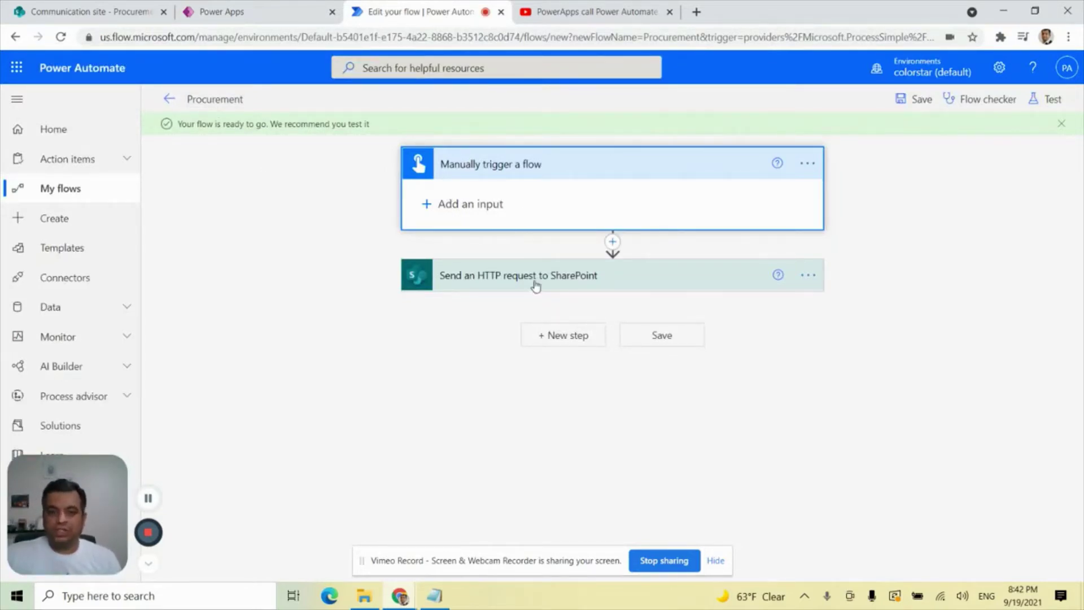
pyautogui.scroll(-3, 592, 316)
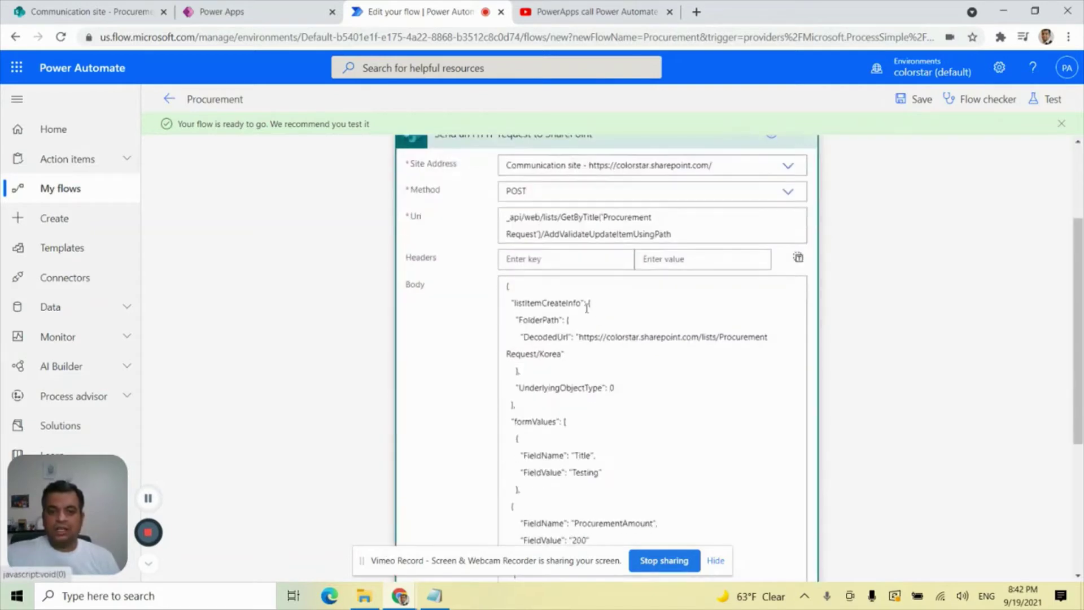
pyautogui.scroll(1, 435, 217)
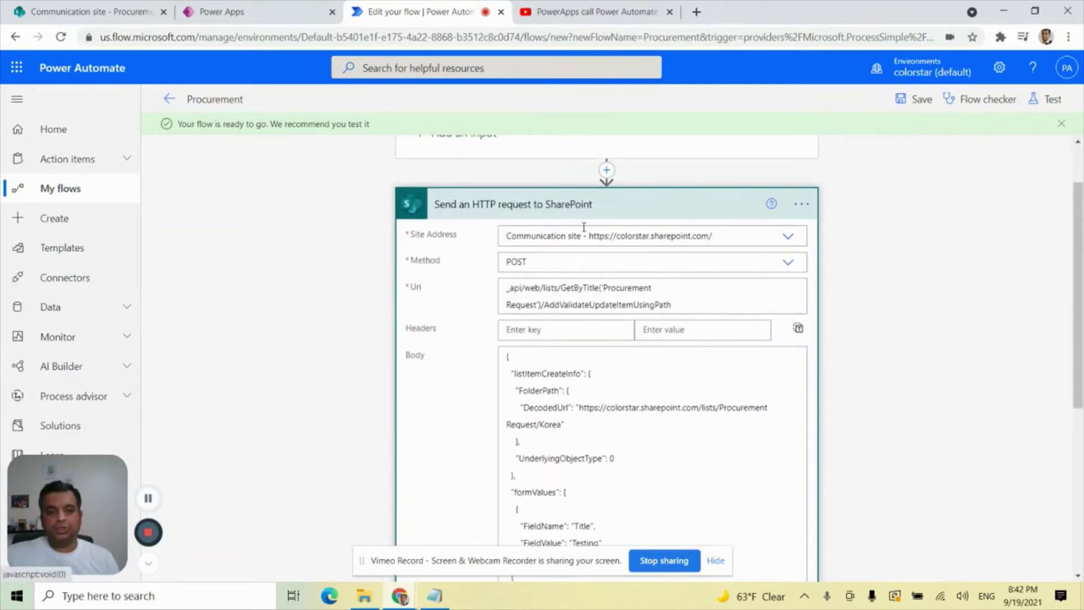
pyautogui.scroll(-1, 622, 303)
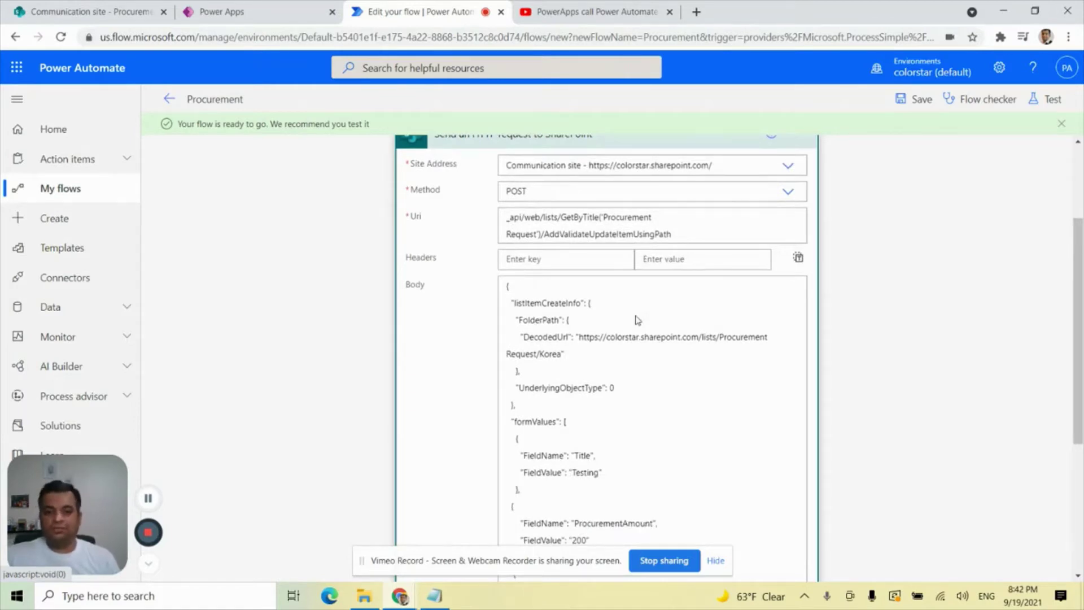
pyautogui.scroll(-1, 601, 307)
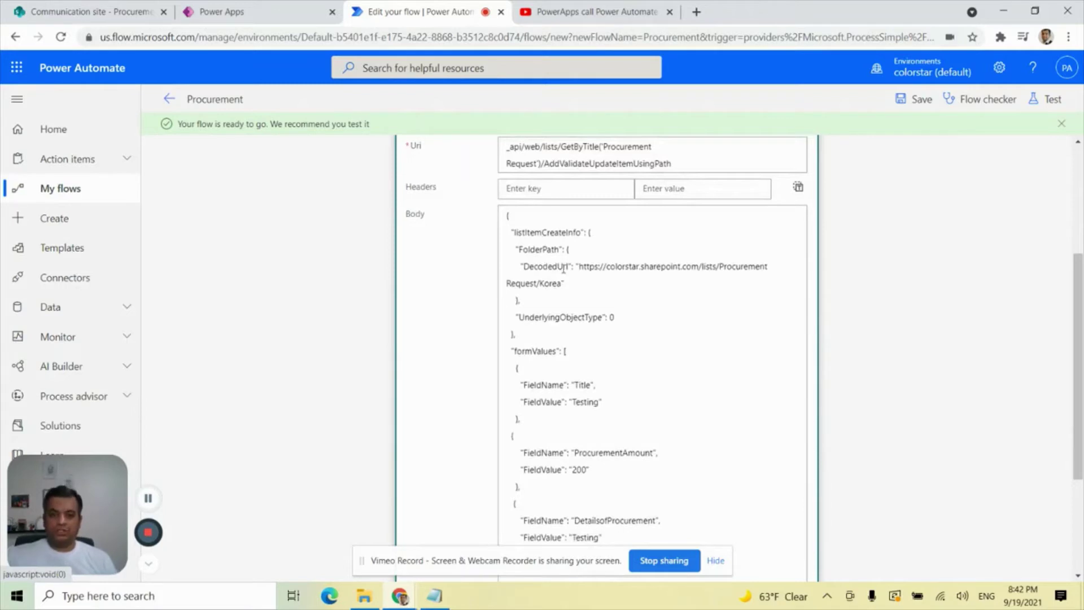
pyautogui.scroll(-1, 534, 249)
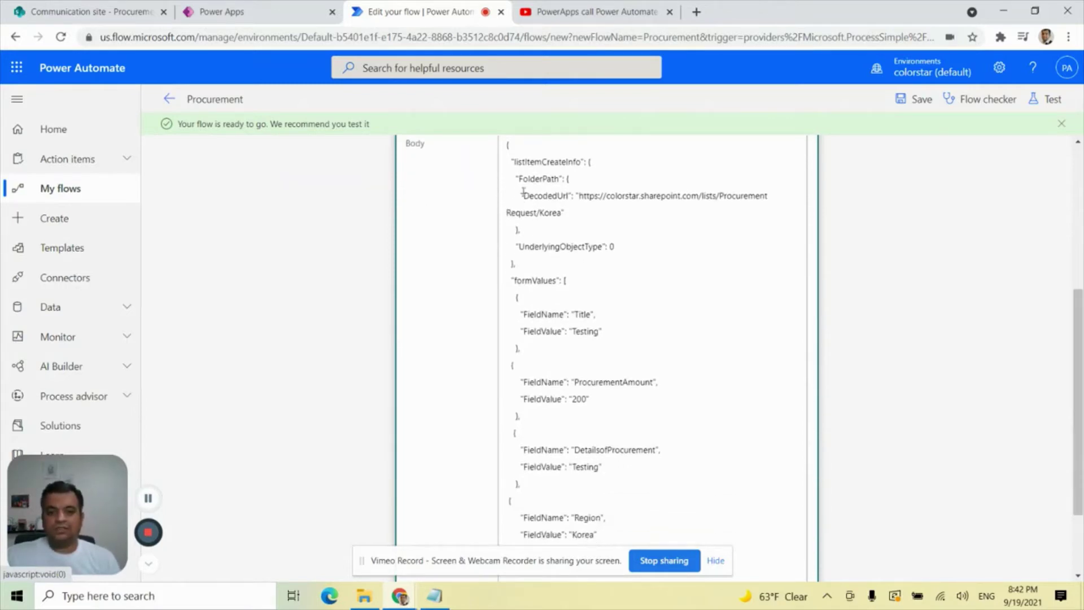
pyautogui.doubleClick(540, 165)
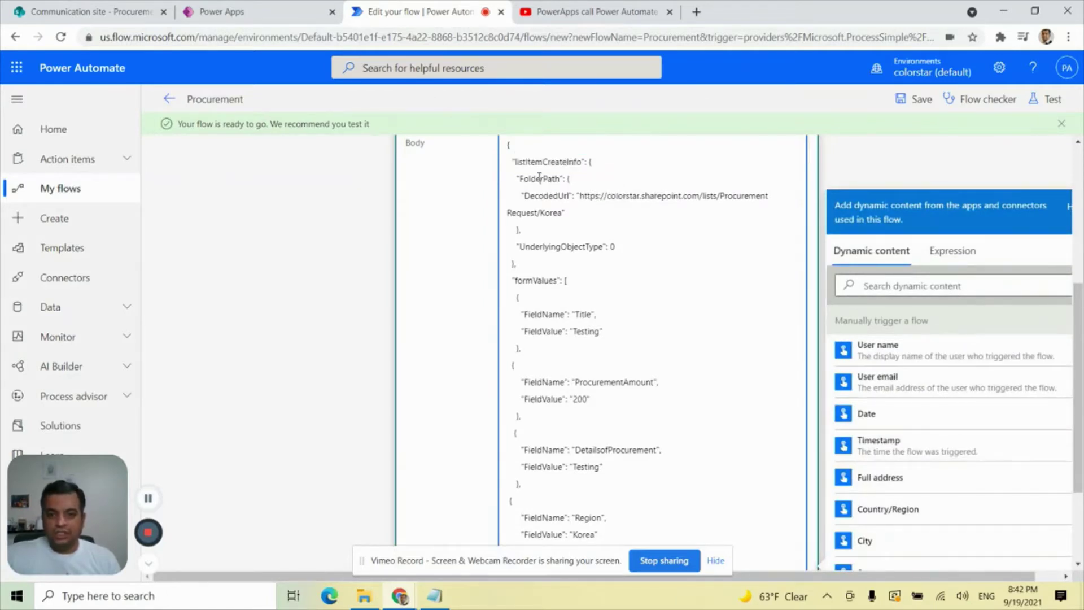
pyautogui.doubleClick(539, 178)
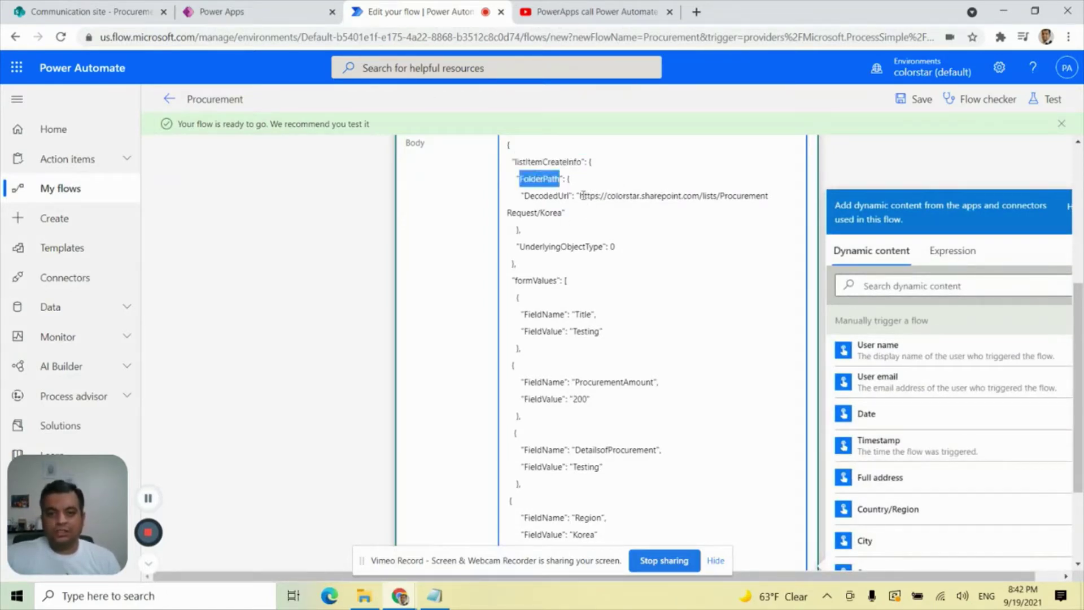
pyautogui.moveTo(583, 195); pyautogui.dragTo(562, 214)
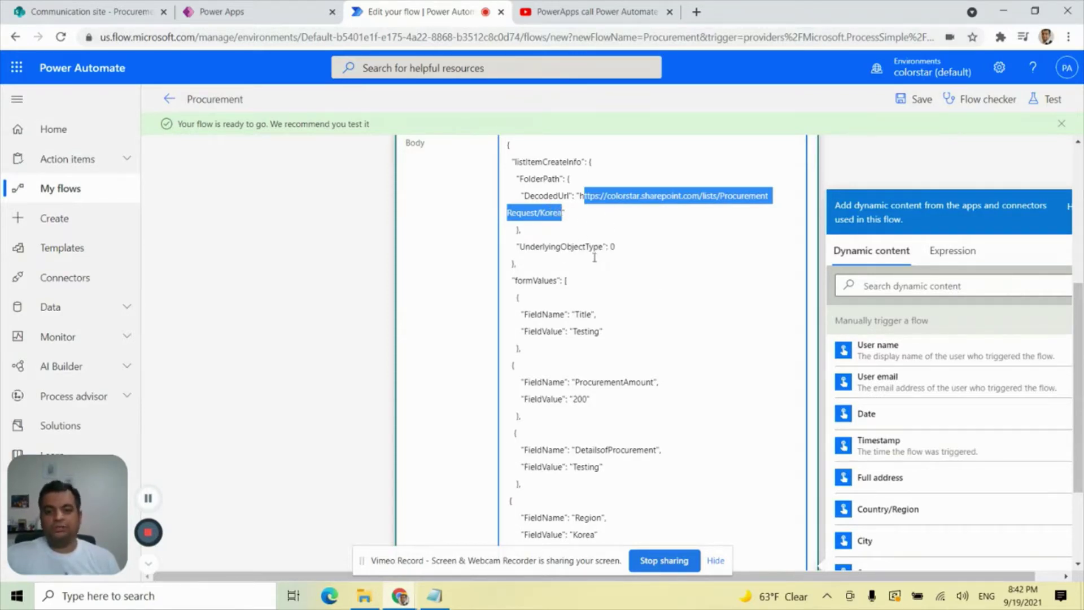
# - Review the Title, ProcurementAmount, DetailsofProcurement and Region field names among the form values of the request body
pyautogui.scroll(-1, 621, 264)
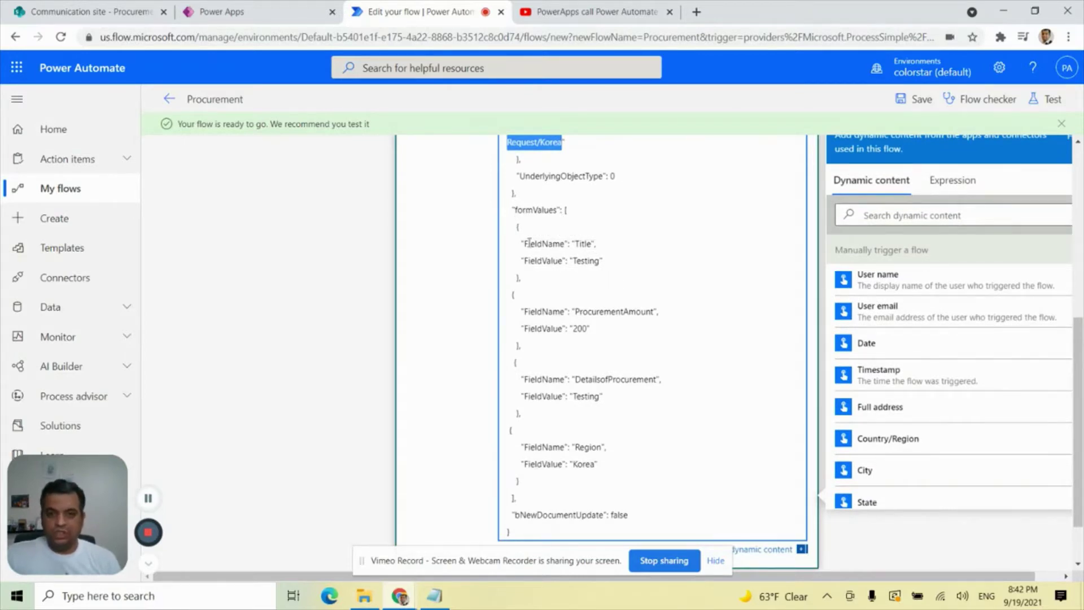
pyautogui.doubleClick(581, 243)
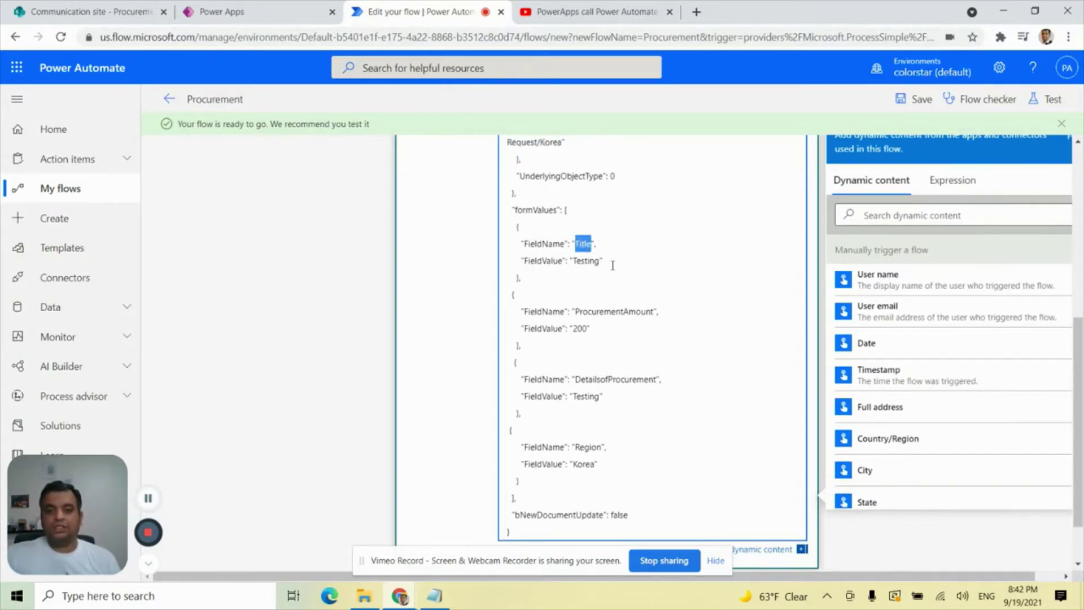
pyautogui.scroll(-1, 625, 295)
pyautogui.doubleClick(625, 248)
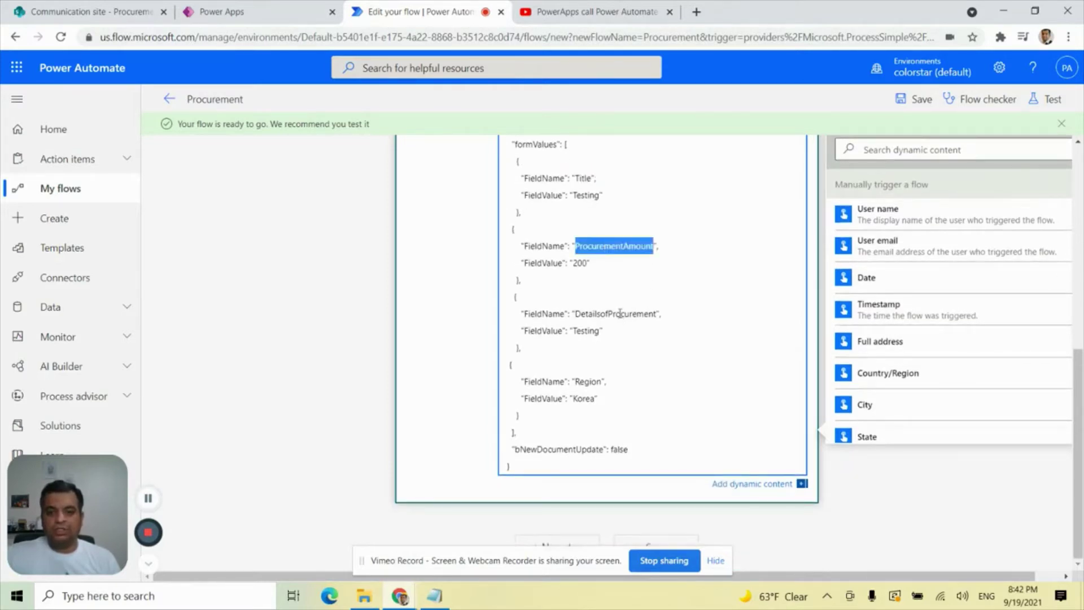
pyautogui.doubleClick(620, 313)
pyautogui.doubleClick(588, 381)
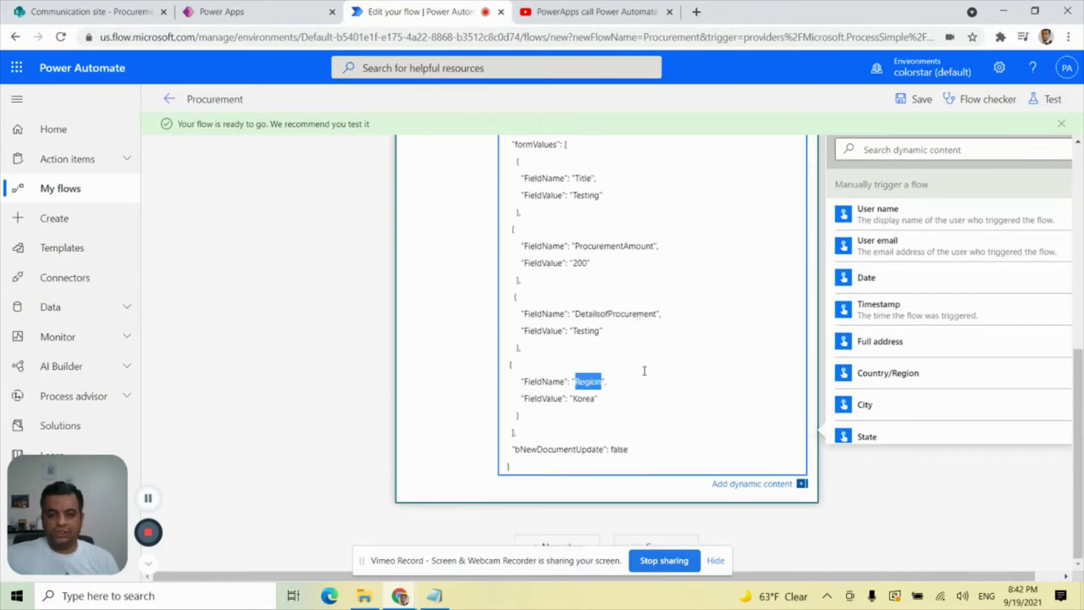
pyautogui.scroll(7, 647, 365)
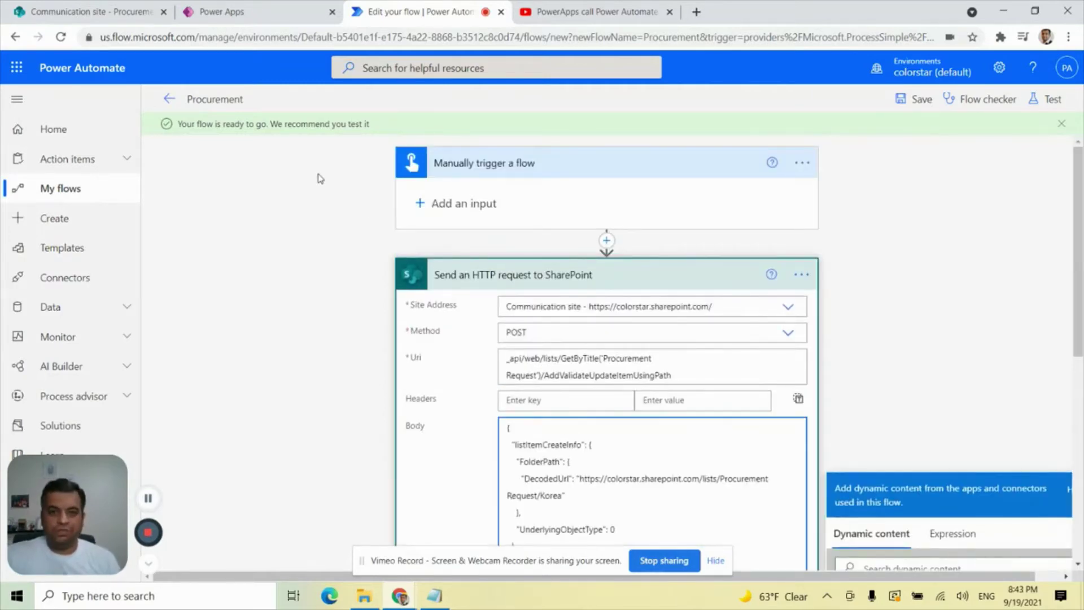
# - Delete the Procurement flow's manual trigger and replace it with the PowerApps (V2) trigger, searching for "powerapps"
pyautogui.click(232, 11)
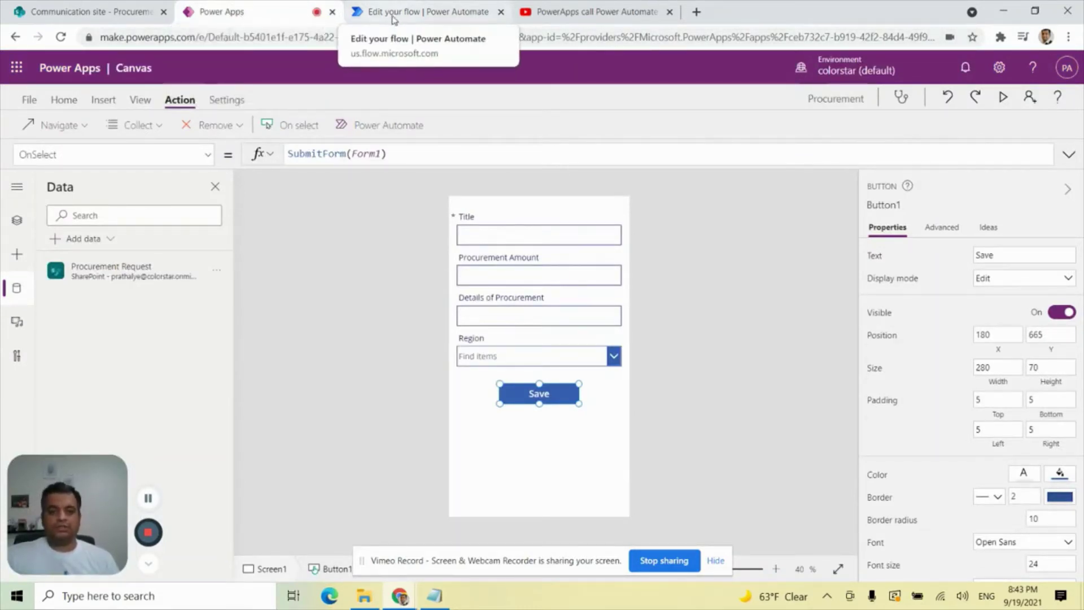
pyautogui.click(393, 22)
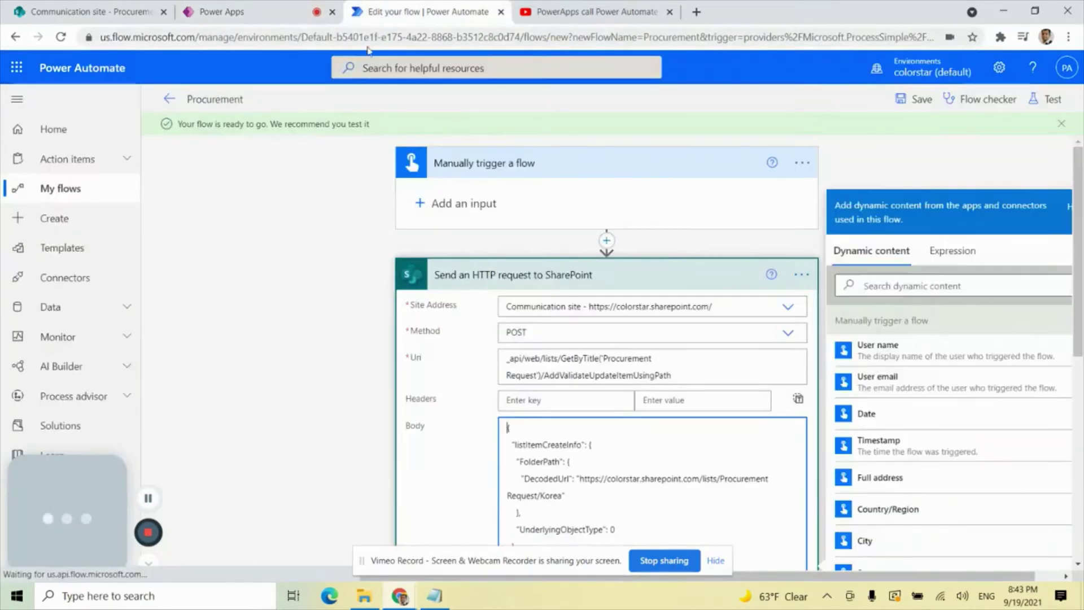
pyautogui.click(798, 165)
pyautogui.click(860, 338)
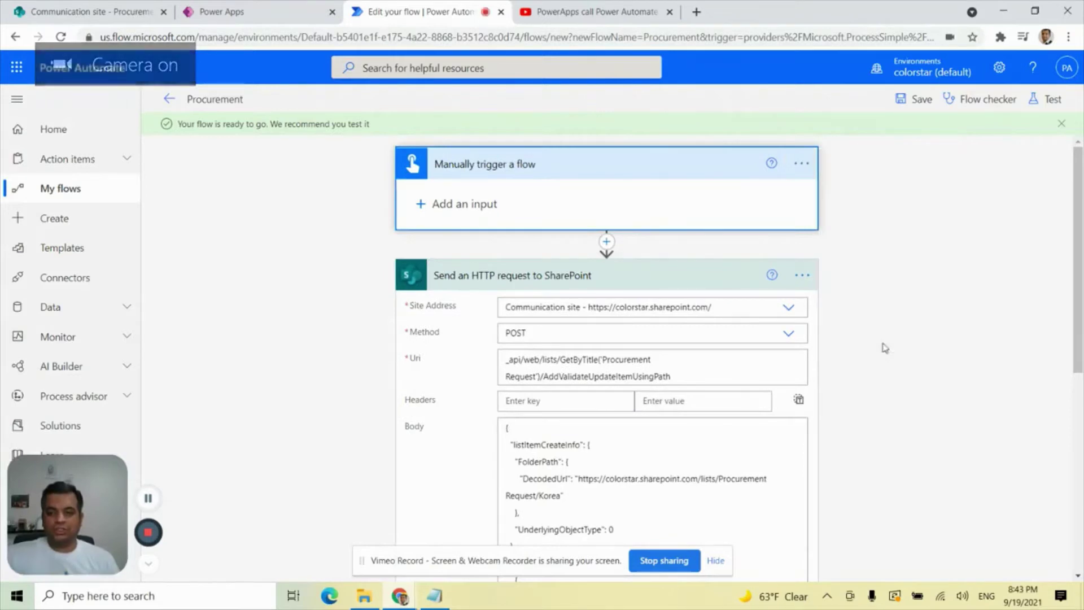
pyautogui.click(552, 347)
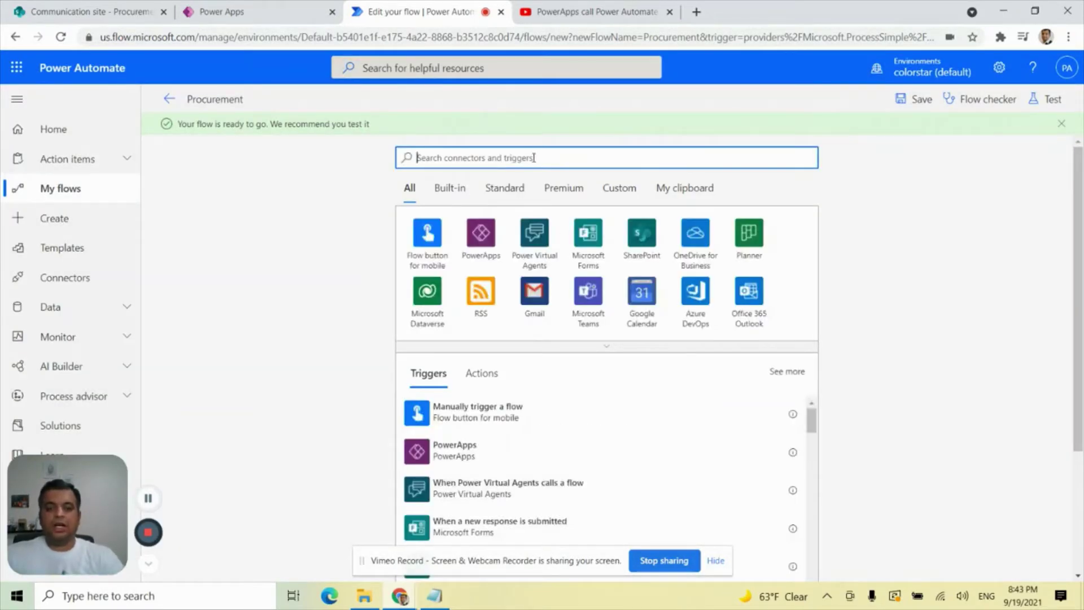
pyautogui.write('pow')
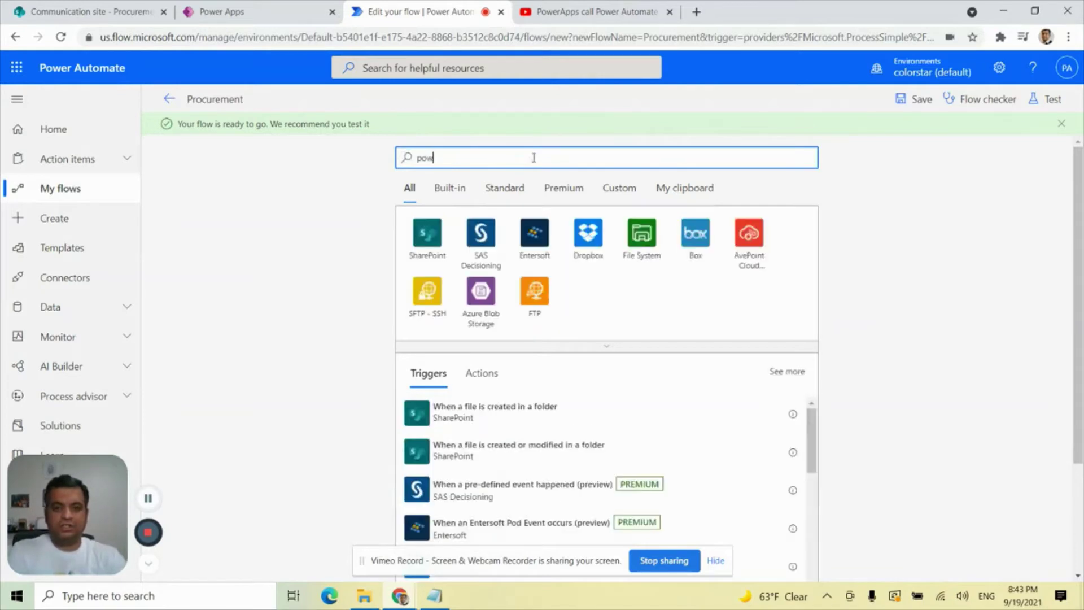
pyautogui.write('ere')
pyautogui.press('BackSpace')
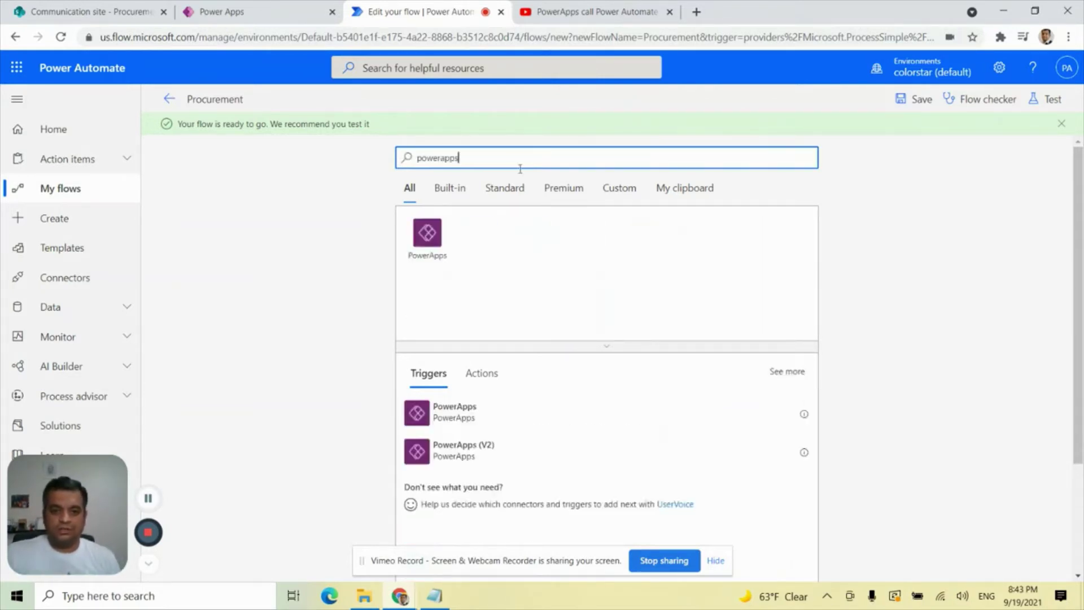
pyautogui.click(471, 454)
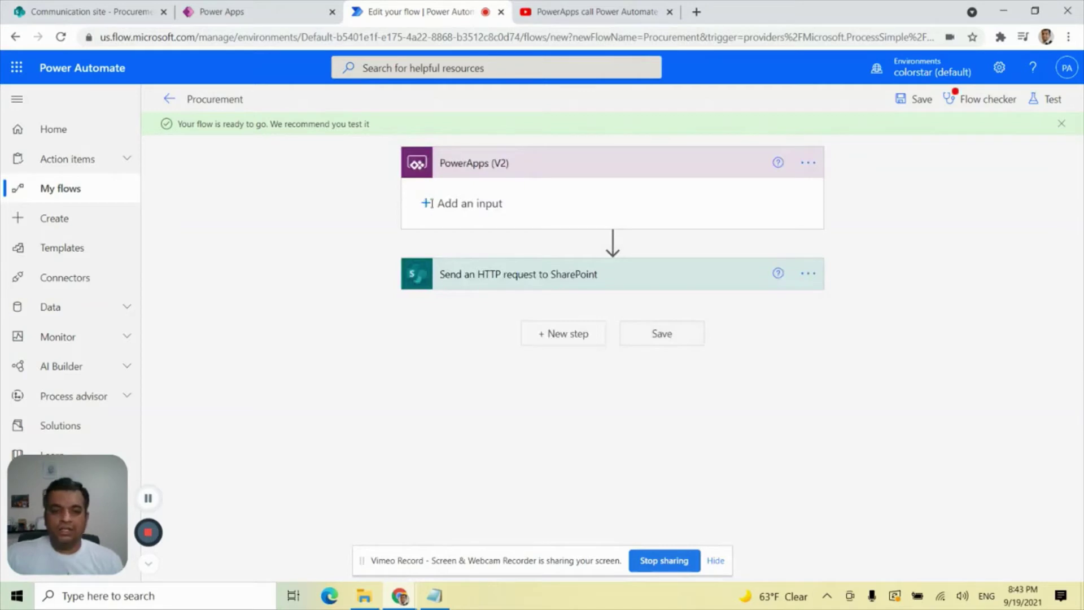
# - Add a text input named Title to the PowerApps (V2) trigger
pyautogui.click(451, 203)
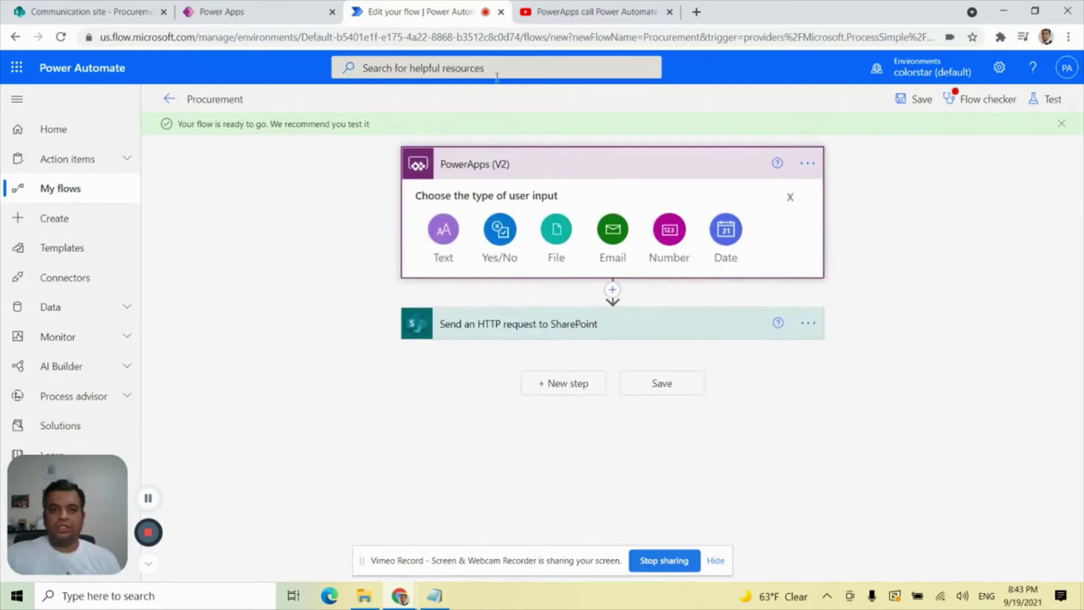
pyautogui.click(232, 11)
pyautogui.click(411, 12)
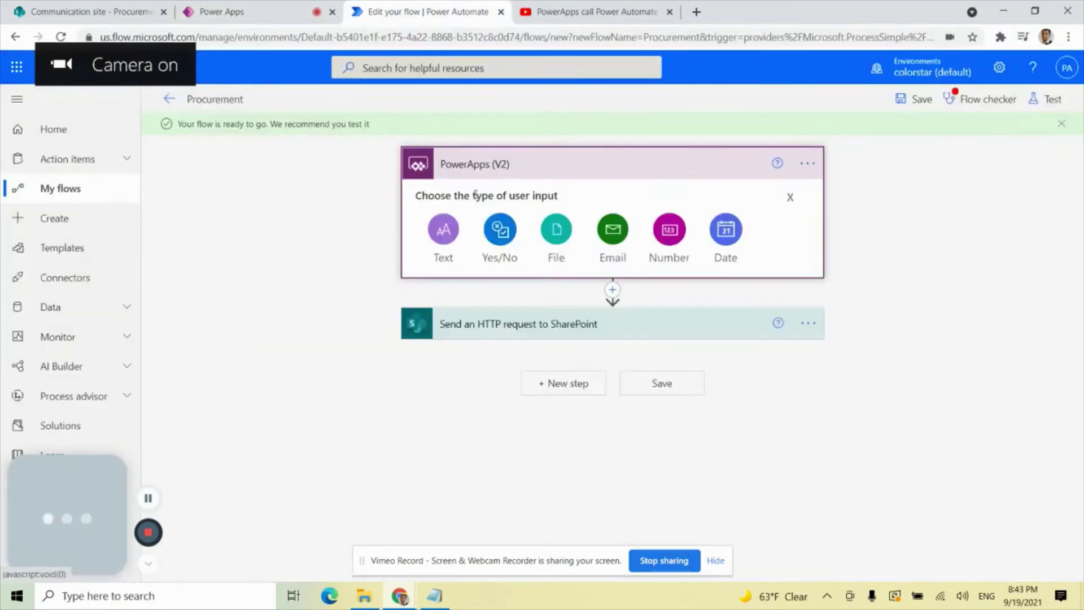
pyautogui.click(460, 230)
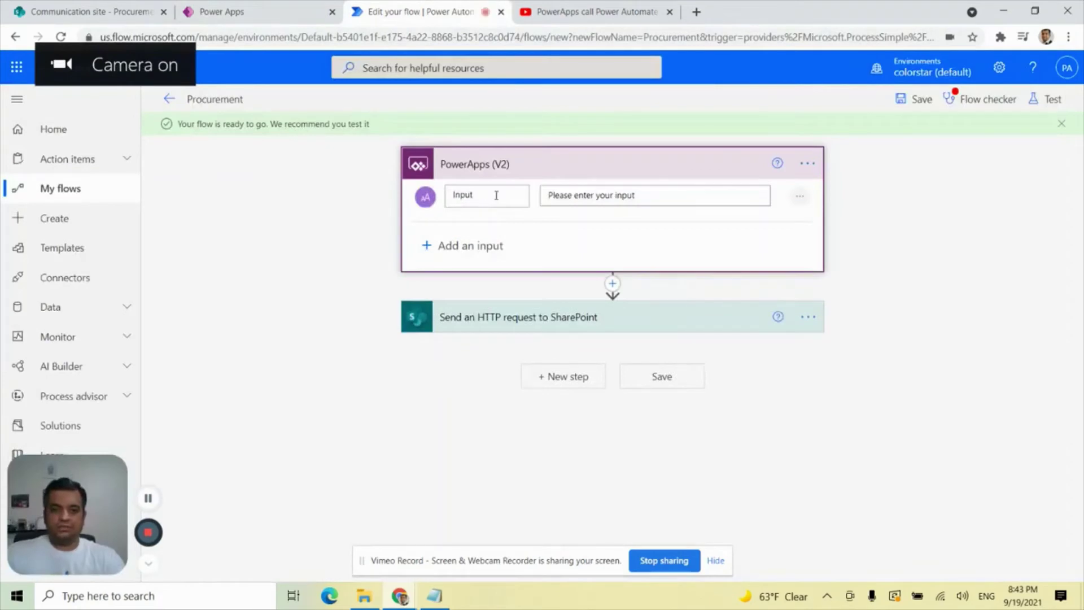
pyautogui.doubleClick(497, 196)
pyautogui.write('Titl')
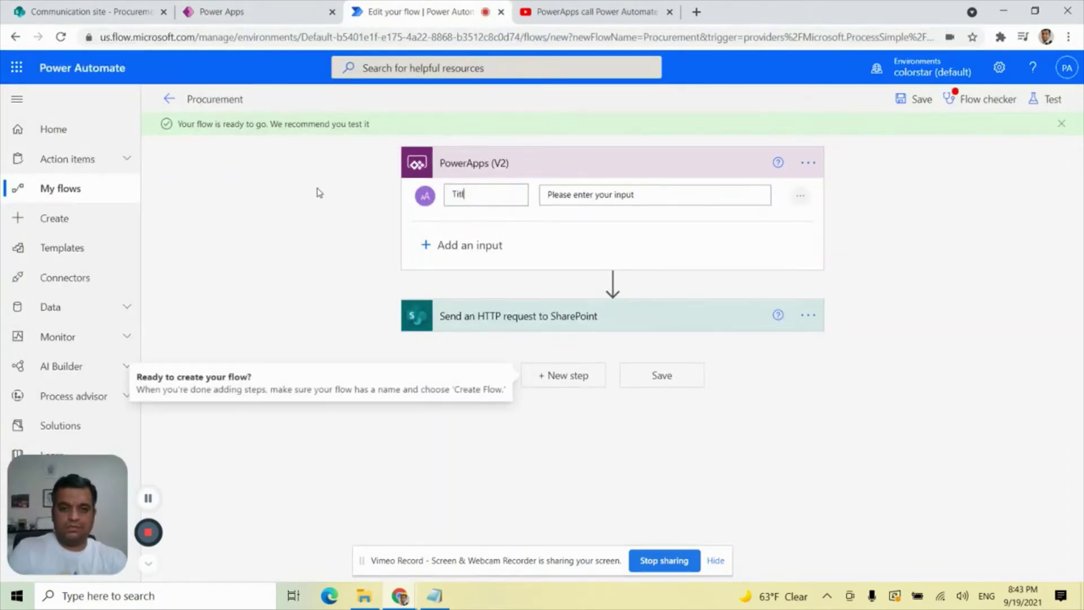
pyautogui.write('e')
# - Add a number input named Amount to the PowerApps (V2) trigger, checking the fields of the Power Apps form
pyautogui.click(446, 244)
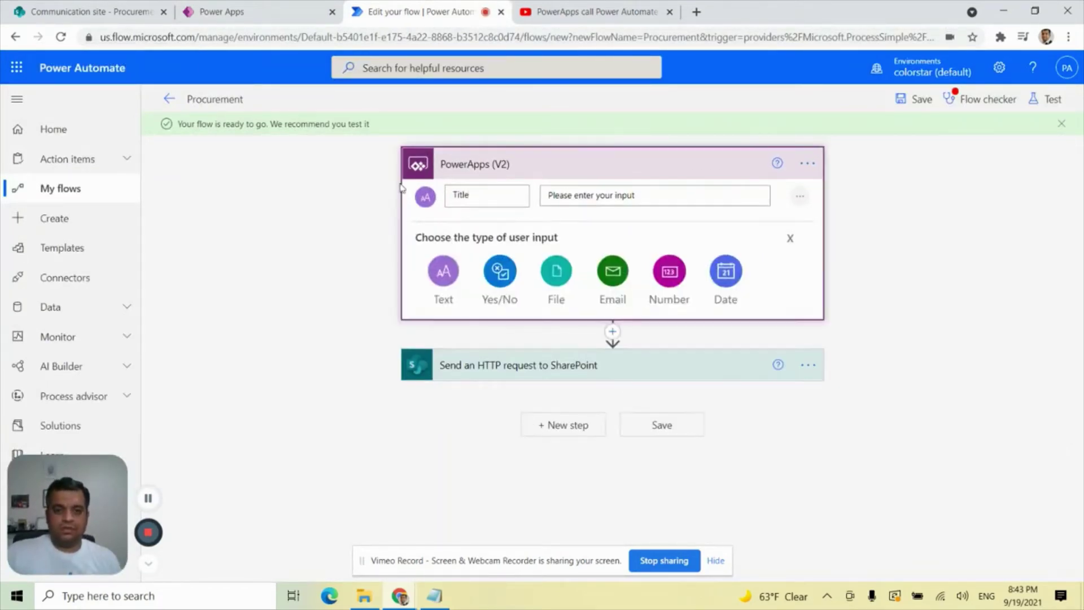
pyautogui.click(302, 16)
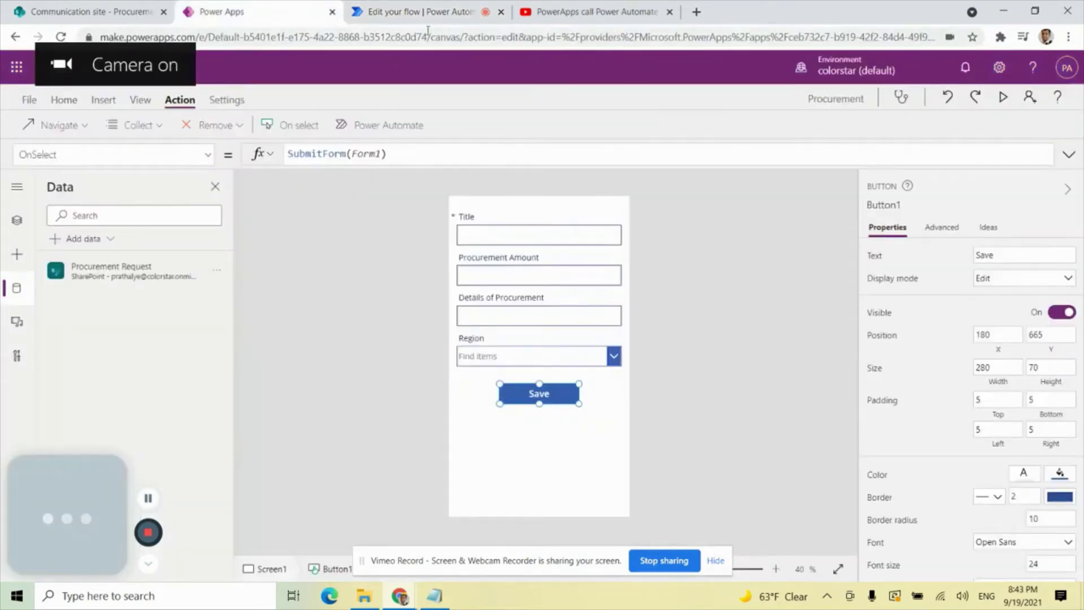
pyautogui.click(426, 11)
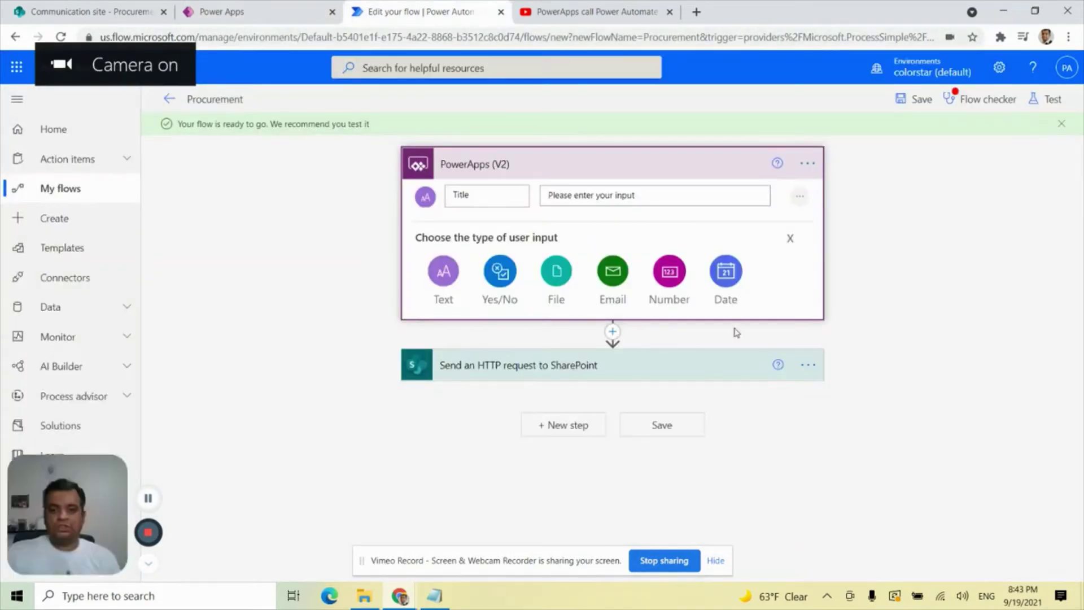
pyautogui.click(670, 275)
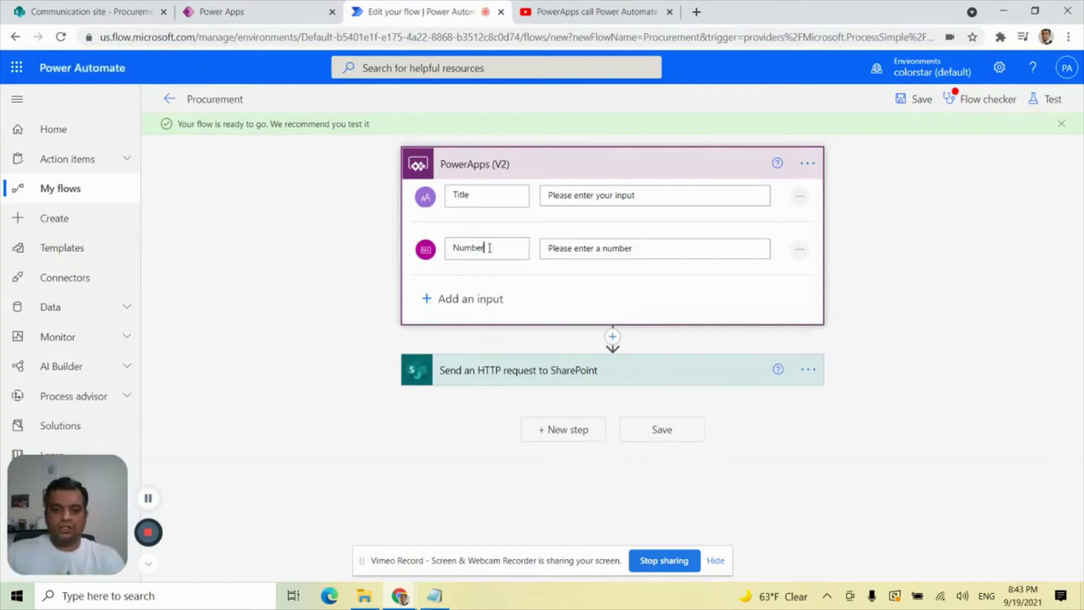
pyautogui.moveTo(487, 249); pyautogui.dragTo(425, 257)
pyautogui.write('Amount')
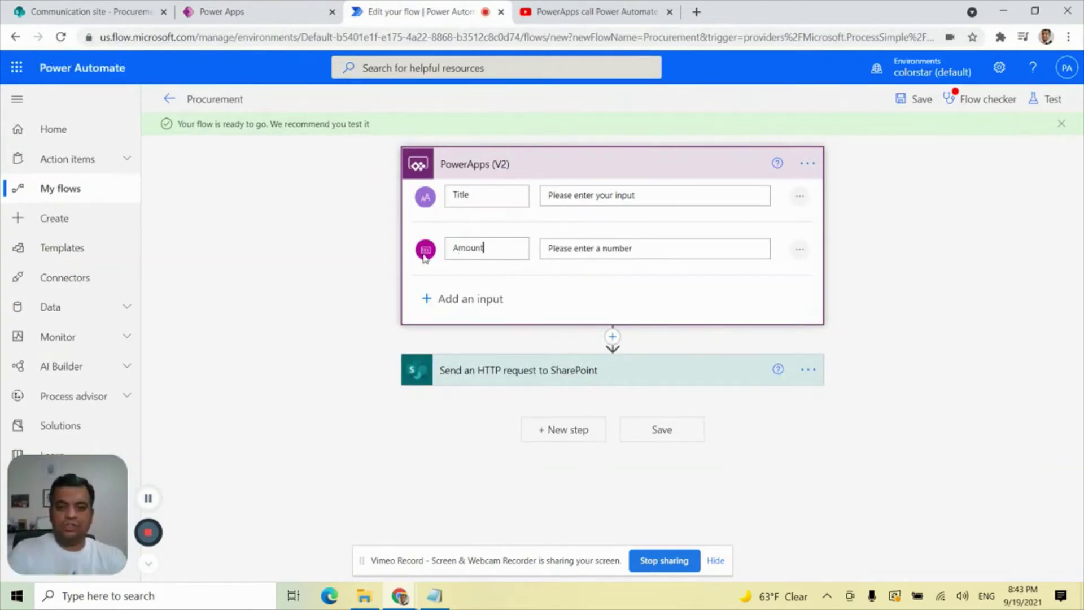
# - Add a second text input to the PowerApps (V2) trigger and name it Description
pyautogui.click(455, 300)
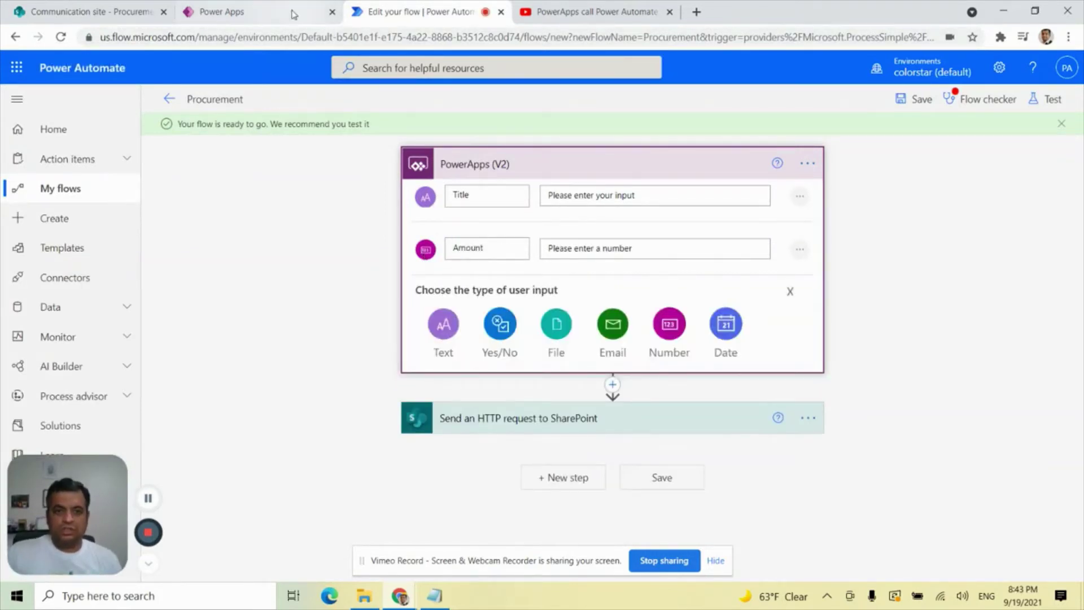
pyautogui.click(443, 332)
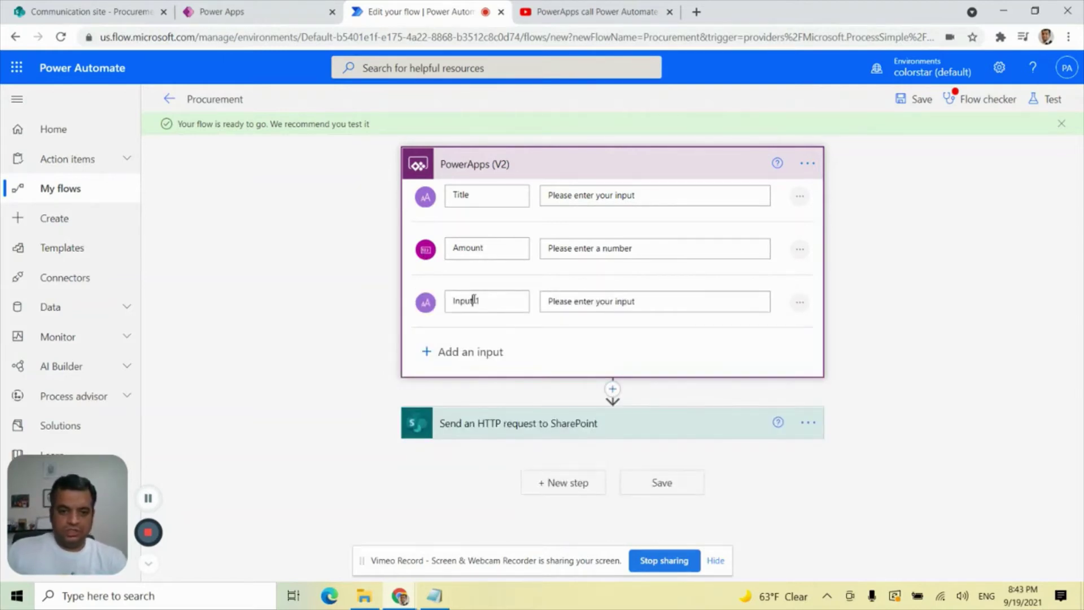
pyautogui.tripleClick(487, 297)
pyautogui.write('Description')
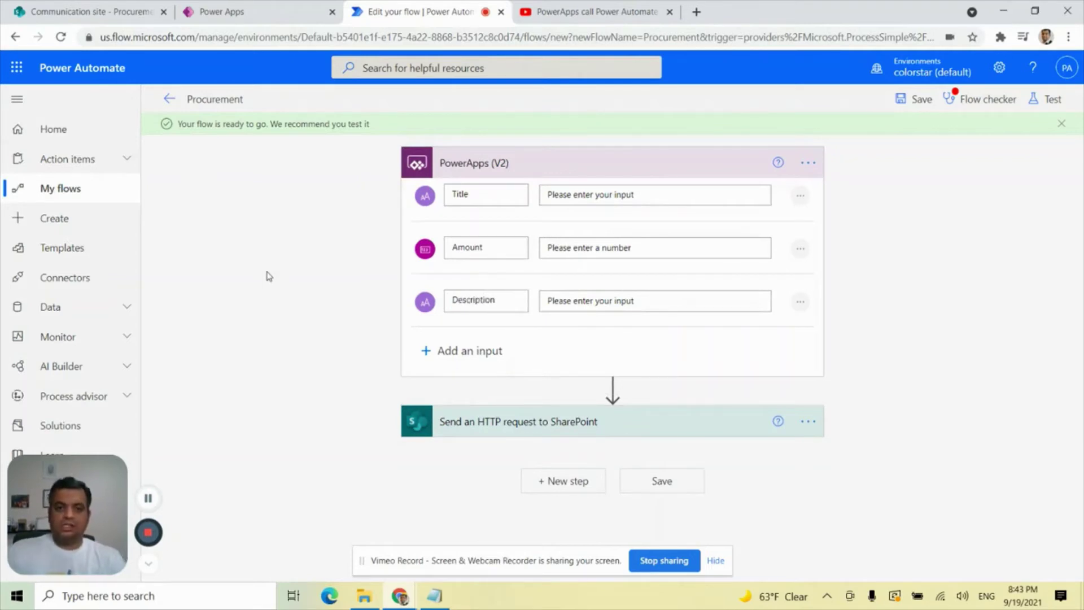
# - Add a text input named Region to the PowerApps (V2) trigger
pyautogui.click(475, 351)
pyautogui.click(456, 375)
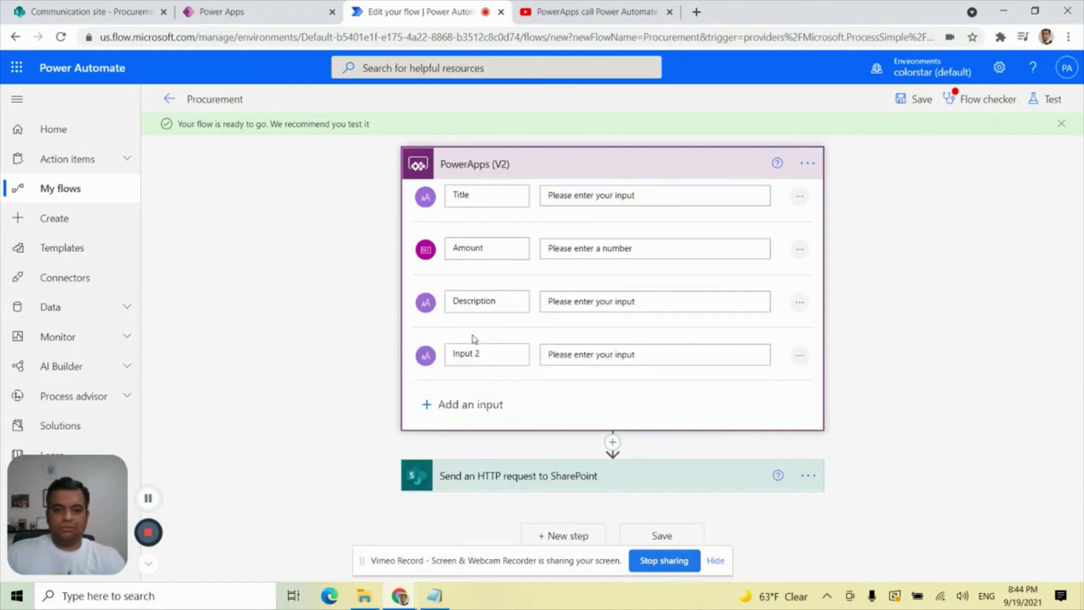
pyautogui.tripleClick(484, 354)
pyautogui.write('Region')
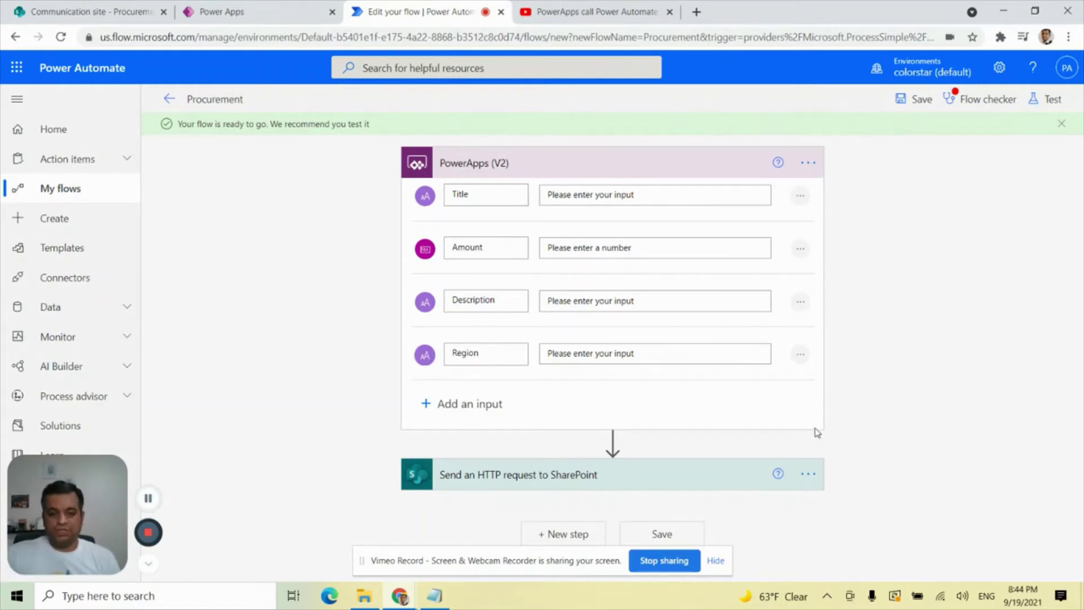
# - In the SharePoint HTTP request body, replace the Title field's hard-coded value with the trigger's dynamic Title
pyautogui.click(552, 475)
pyautogui.scroll(-3, 930, 412)
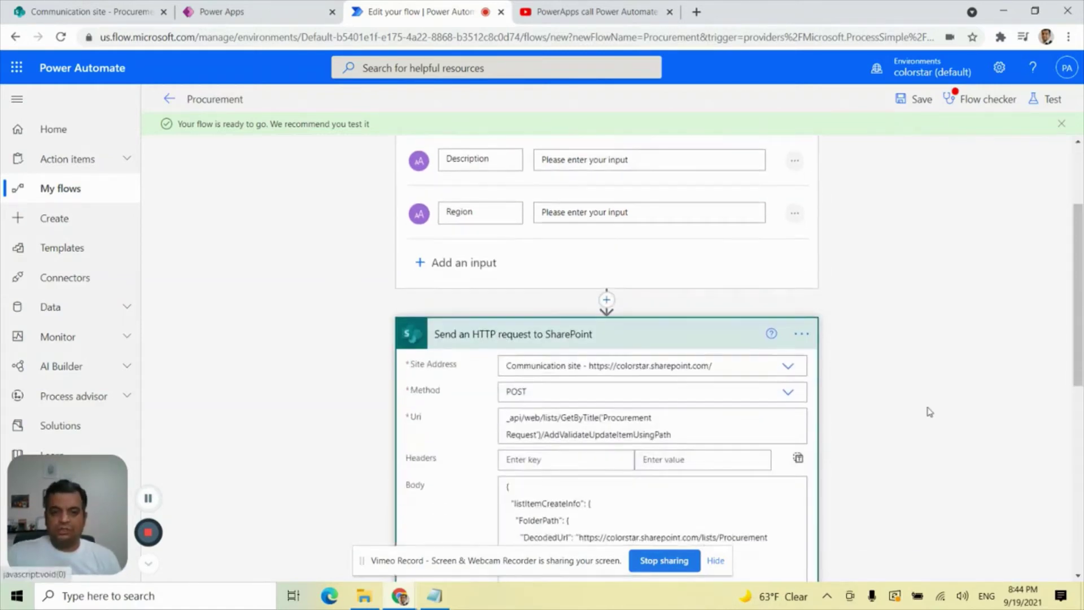
pyautogui.scroll(-3, 929, 411)
pyautogui.scroll(-3, 930, 411)
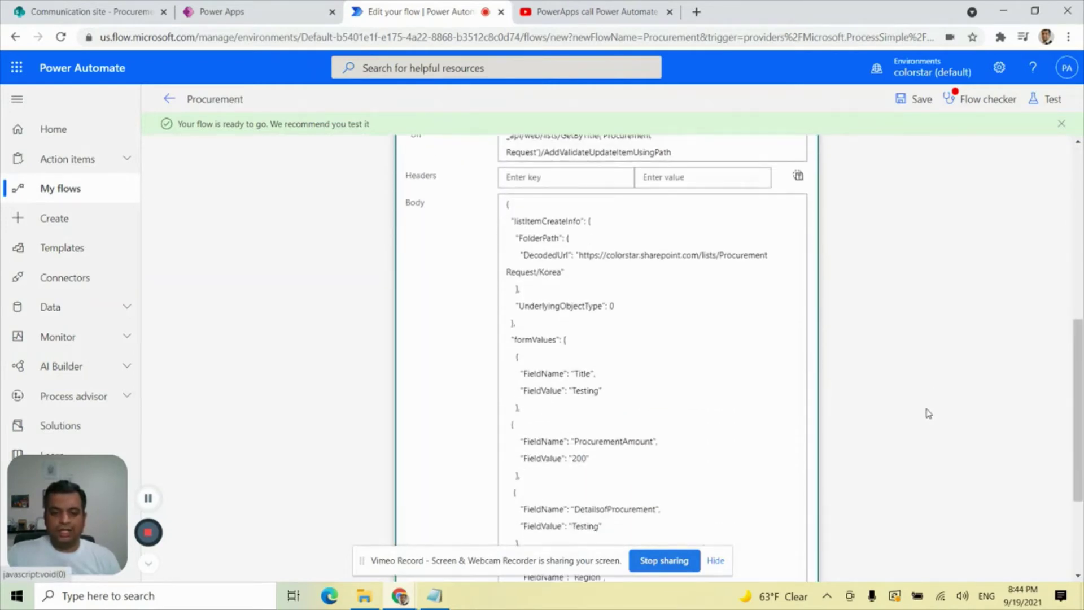
pyautogui.doubleClick(586, 392)
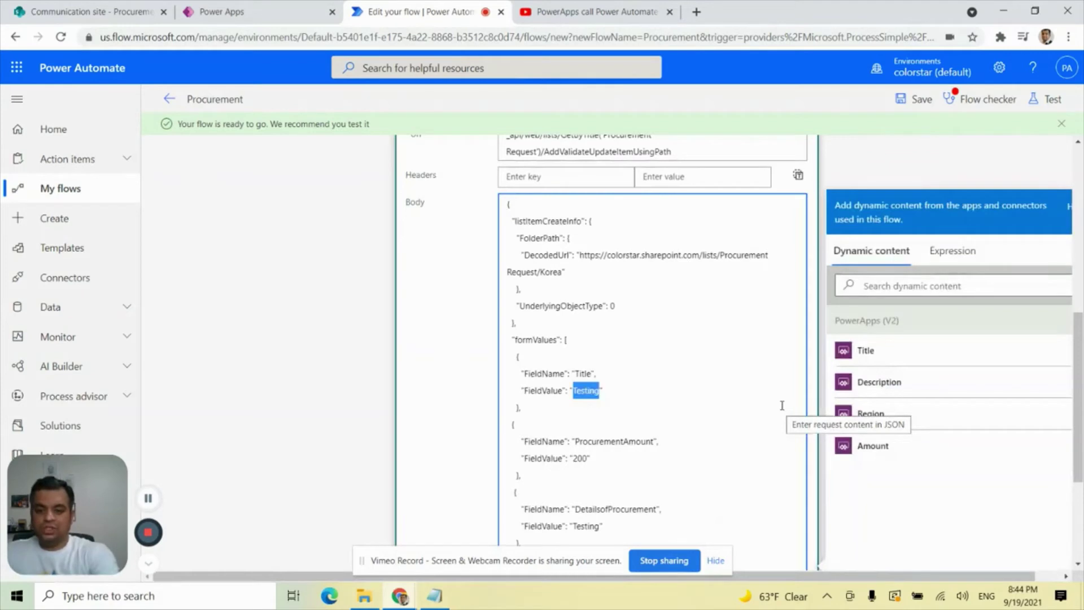
pyautogui.press('BackSpace')
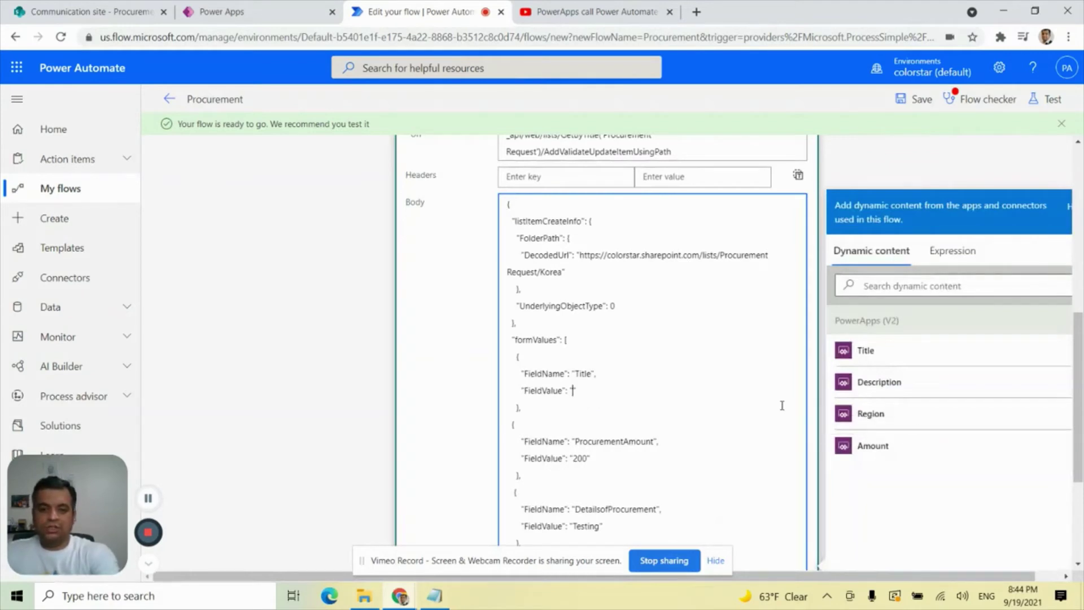
pyautogui.click(865, 353)
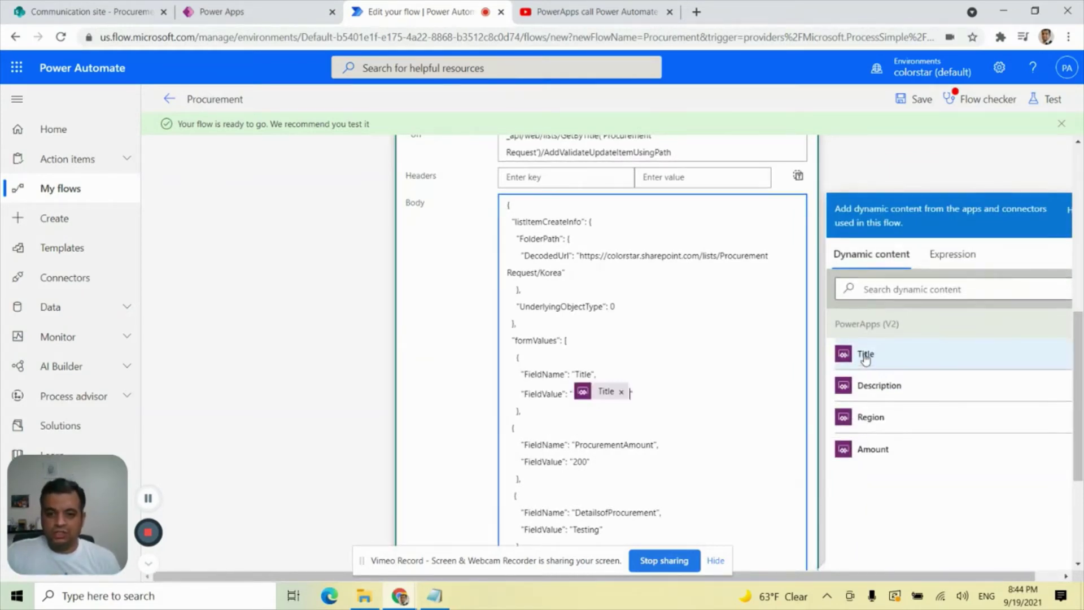
# - Replace the ProcurementAmount and DetailsofProcurement values in the request body with the dynamic Amount and Description
pyautogui.scroll(-2, 587, 401)
pyautogui.doubleClick(583, 390)
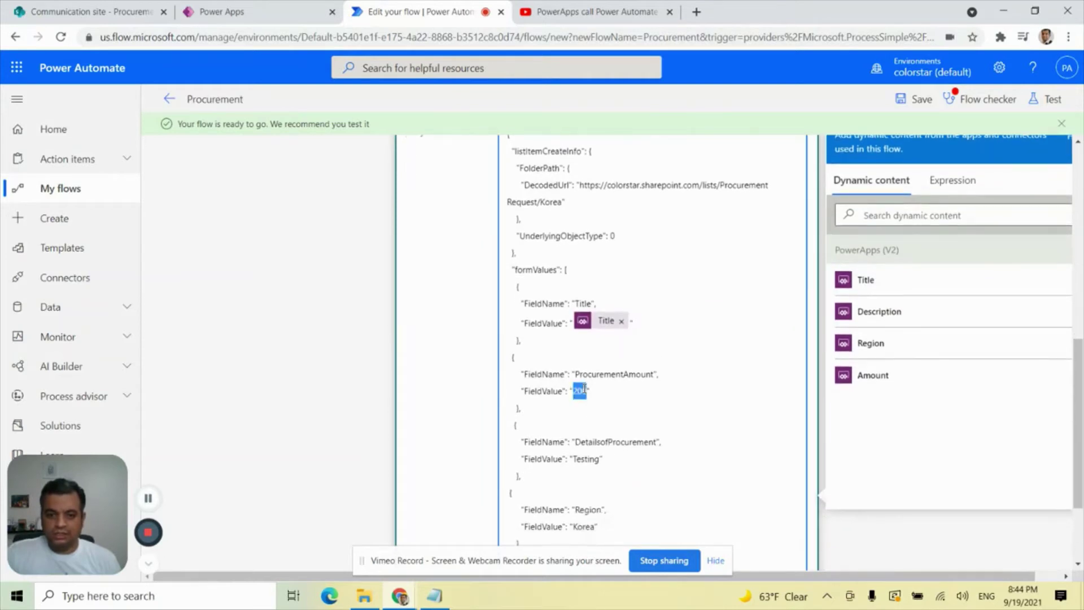
pyautogui.press('BackSpace')
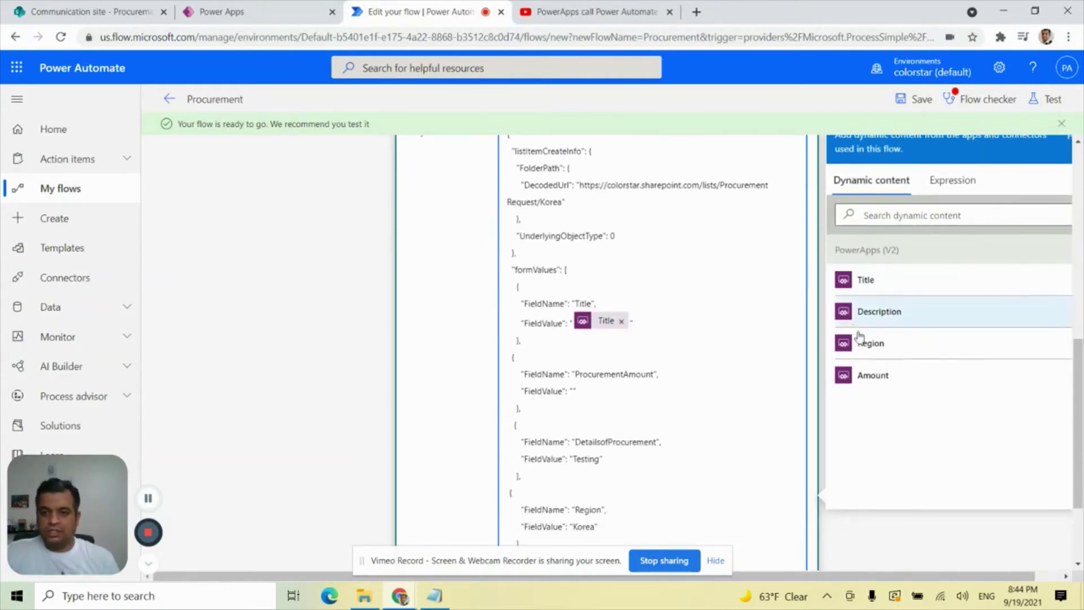
pyautogui.click(858, 381)
pyautogui.scroll(-2, 621, 404)
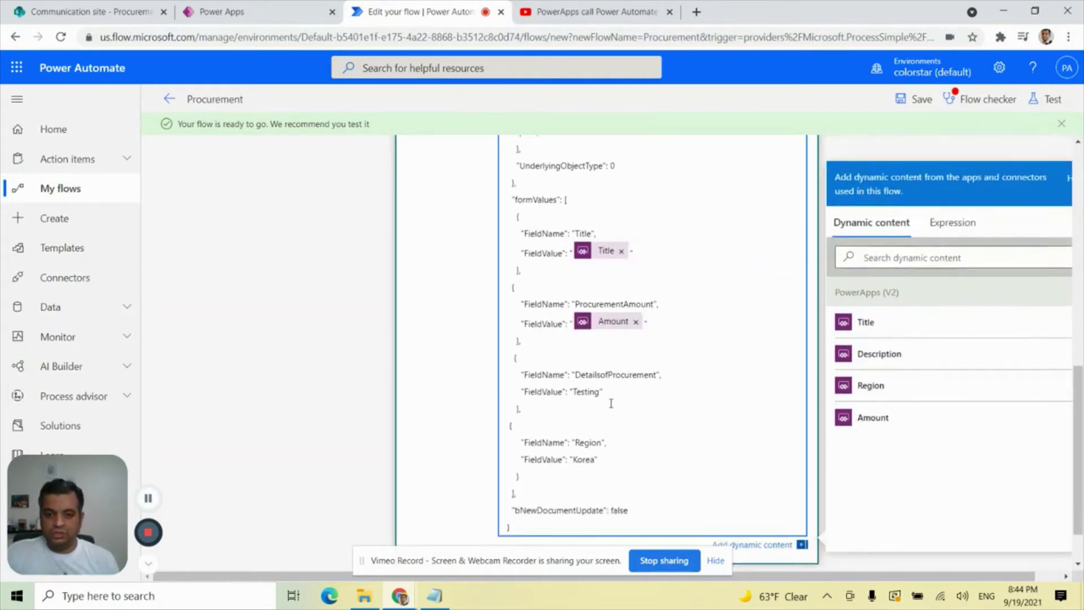
pyautogui.doubleClick(587, 391)
pyautogui.press('BackSpace')
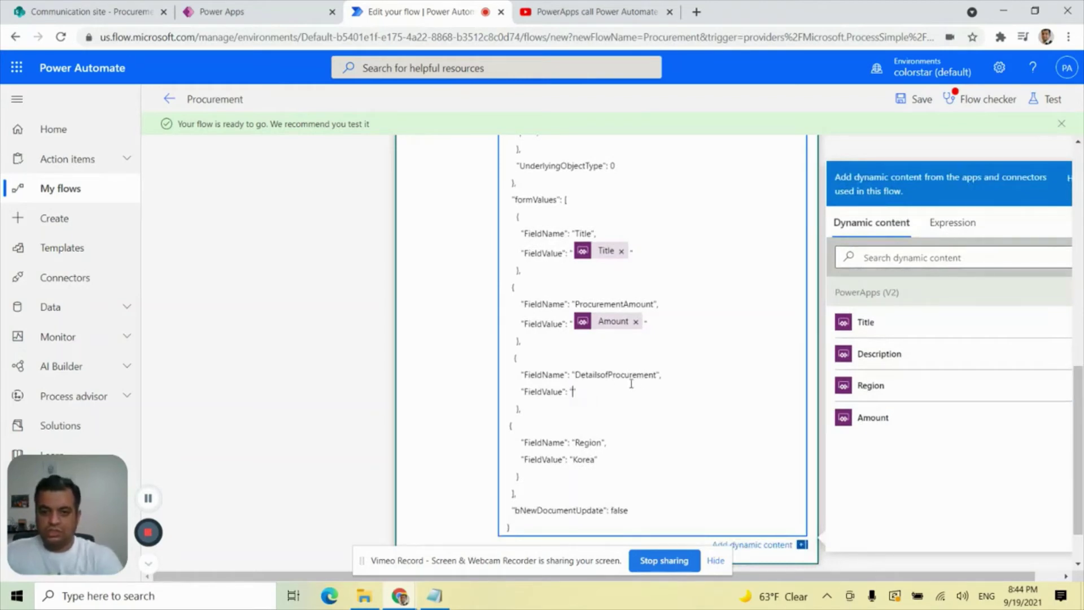
pyautogui.click(858, 356)
# - Replace the Region field's value in the request body with the trigger's dynamic Region
pyautogui.scroll(-2, 645, 406)
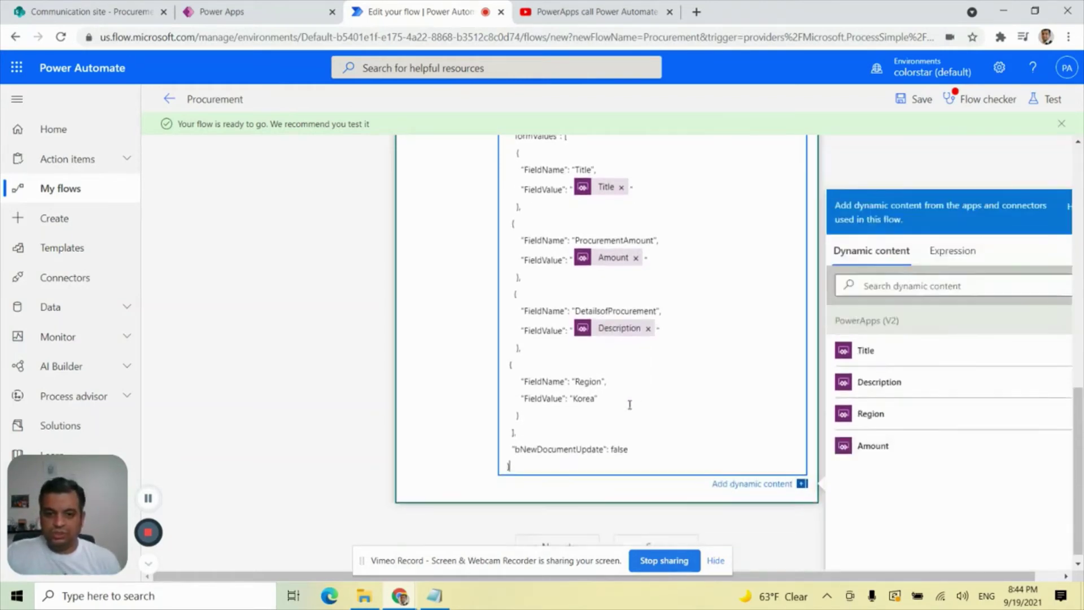
pyautogui.doubleClick(587, 398)
pyautogui.press('BackSpace')
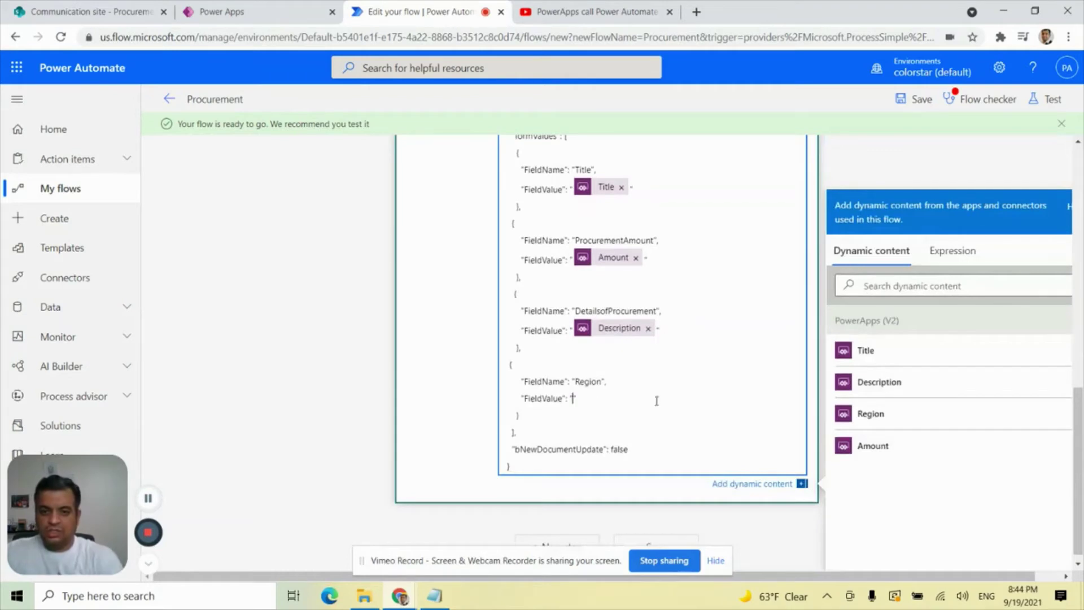
pyautogui.click(870, 414)
pyautogui.click(226, 333)
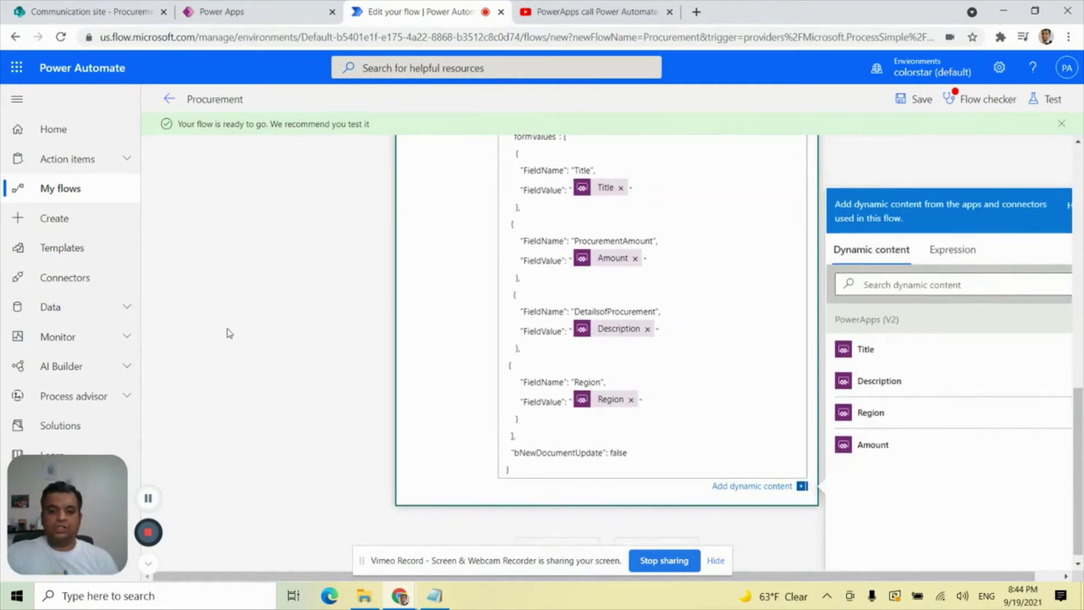
# - Save the Procurement flow
pyautogui.scroll(10, 235, 326)
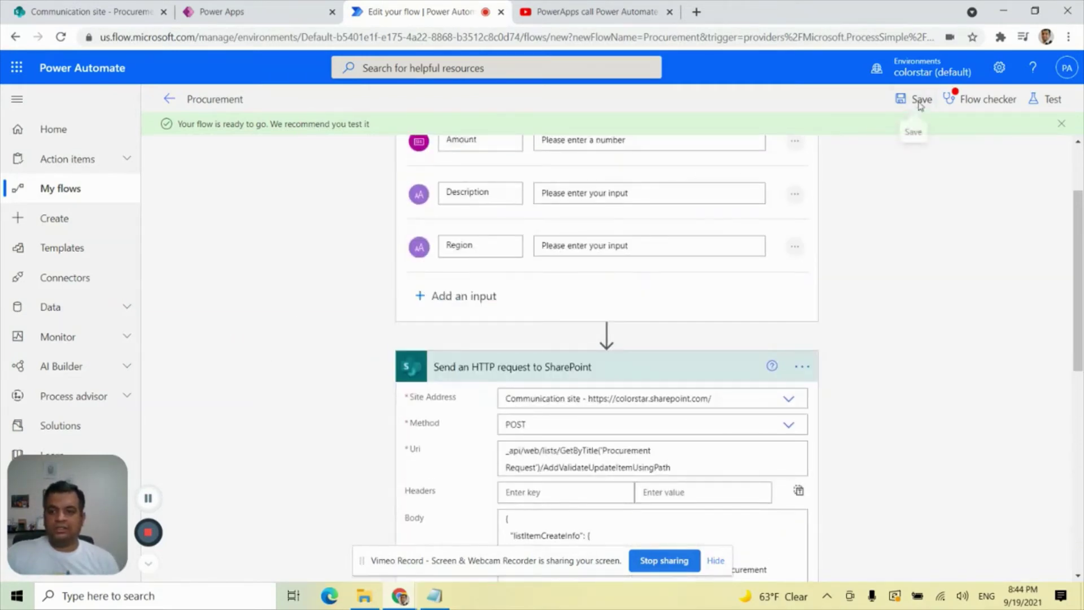
pyautogui.click(915, 107)
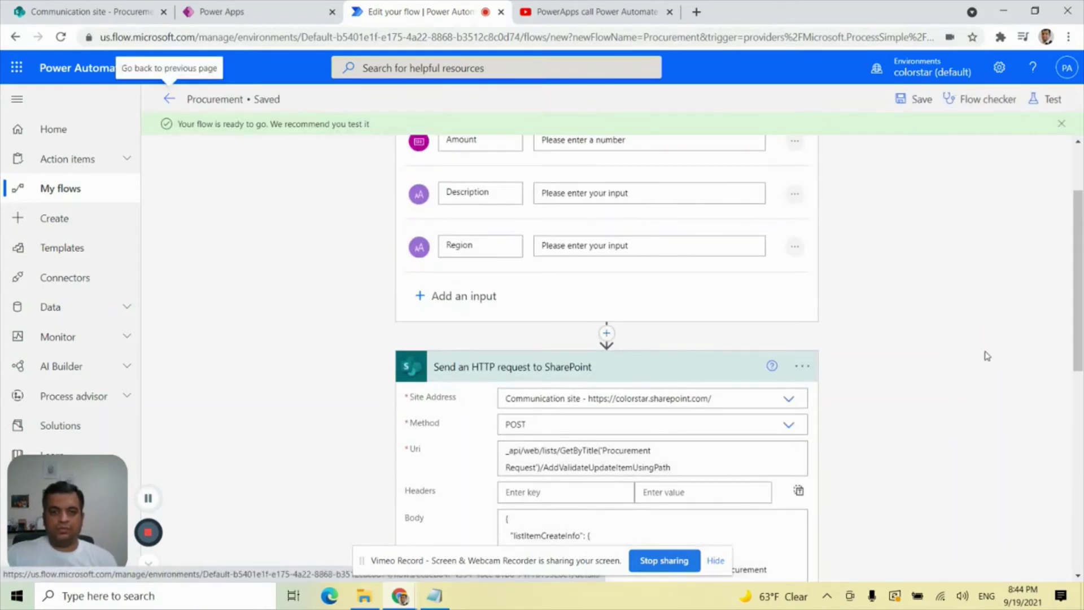
pyautogui.scroll(2, 987, 355)
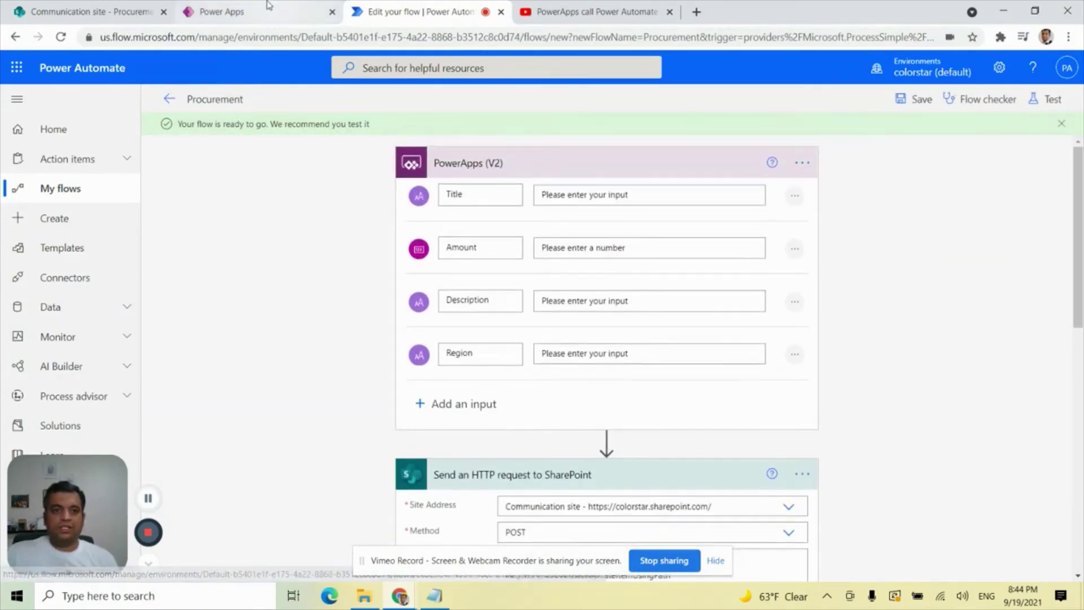
# - Switch to Power Apps and associate the Procurement flow with the Save button, replacing its SubmitForm(Form1) formula with the flow's Run call
pyautogui.click(313, 12)
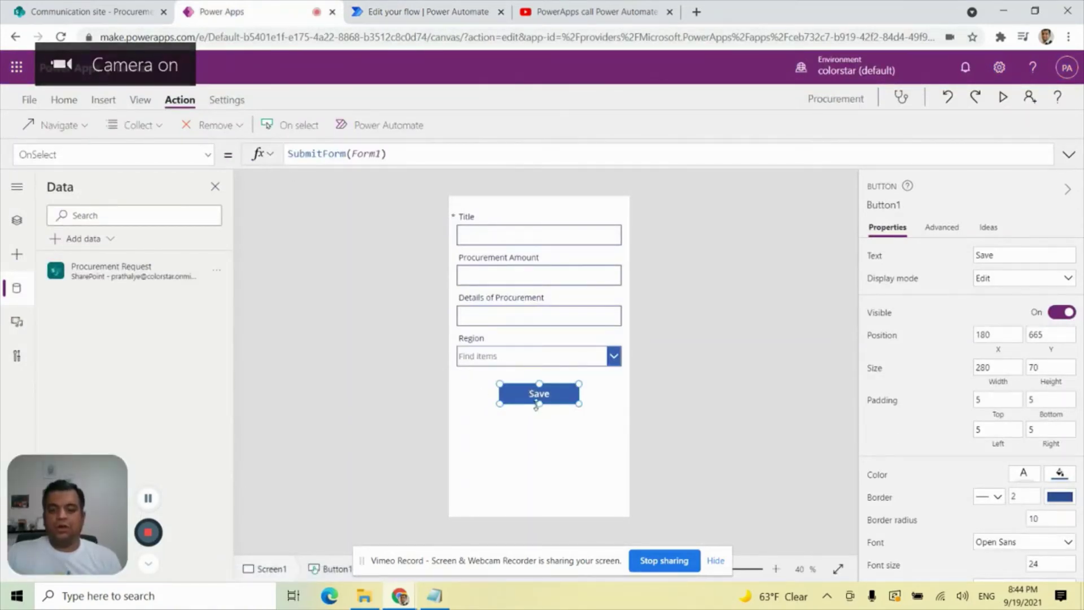
pyautogui.click(355, 330)
pyautogui.click(540, 396)
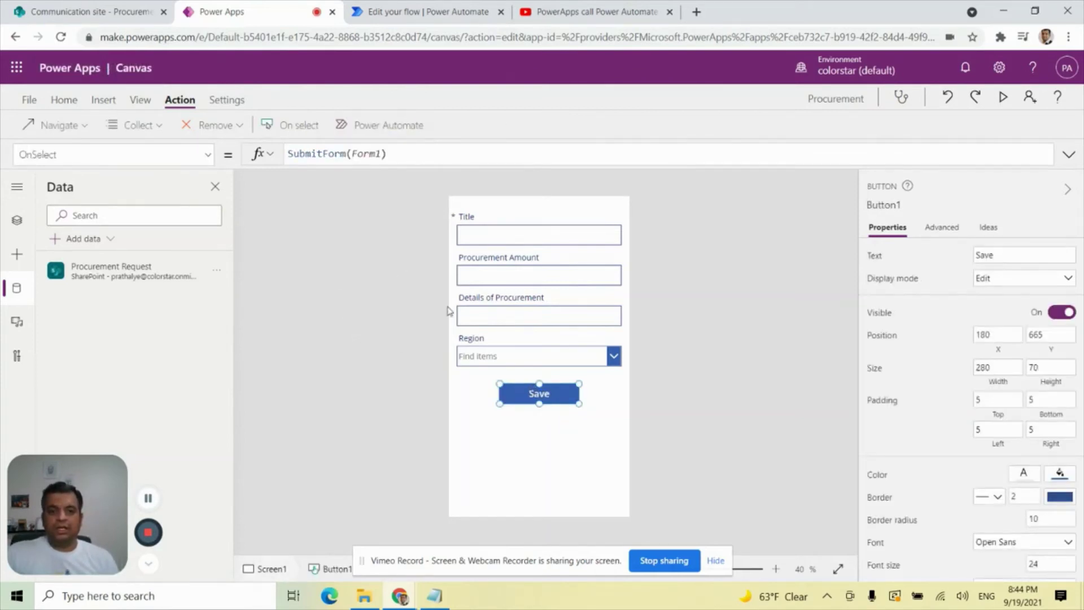
pyautogui.click(350, 127)
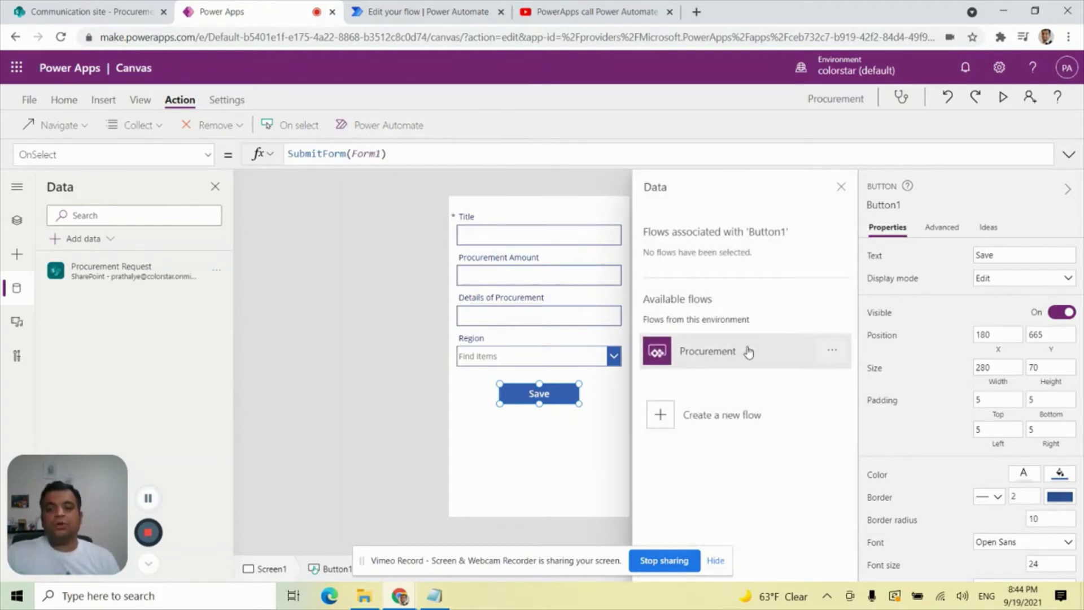
pyautogui.click(708, 358)
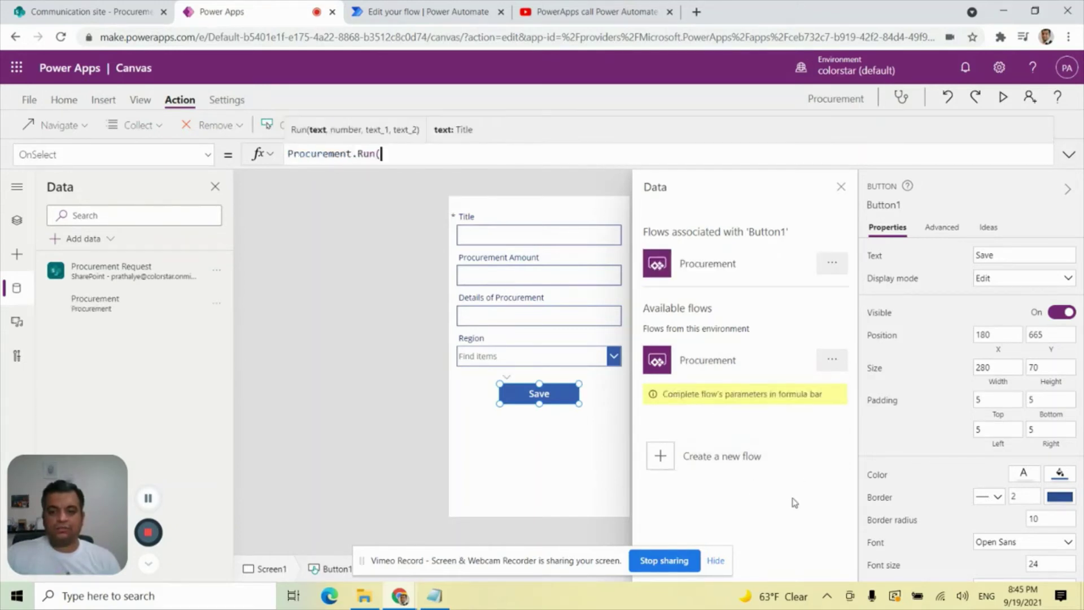
pyautogui.click(841, 188)
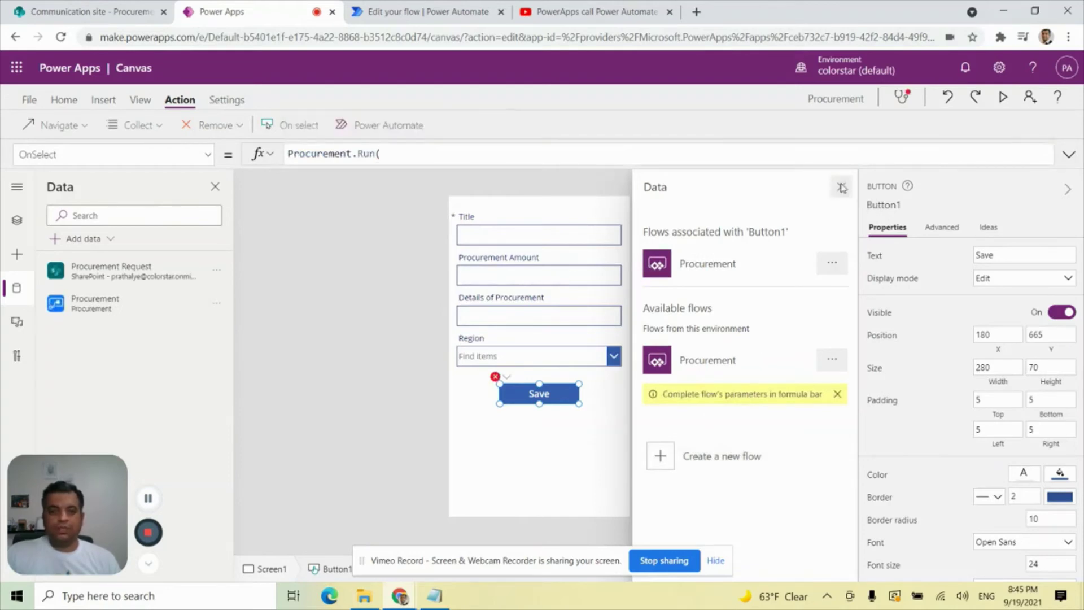
# - Check the Title input's control name and pass DataCardValue1.Text as the first argument of Procurement.Run in the Save button's OnSelect formula
pyautogui.click(395, 158)
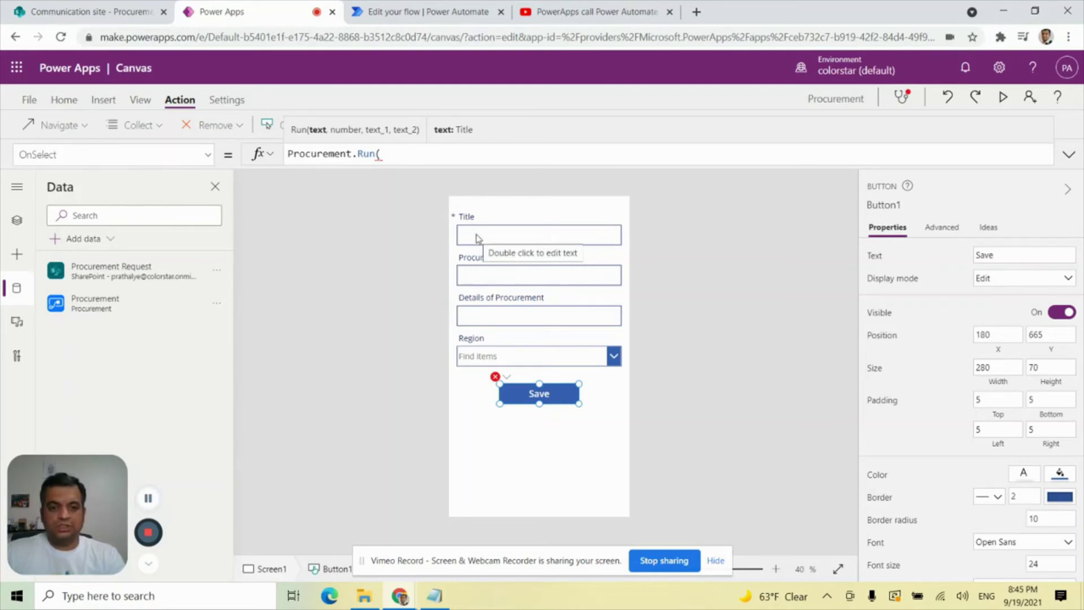
pyautogui.click(541, 236)
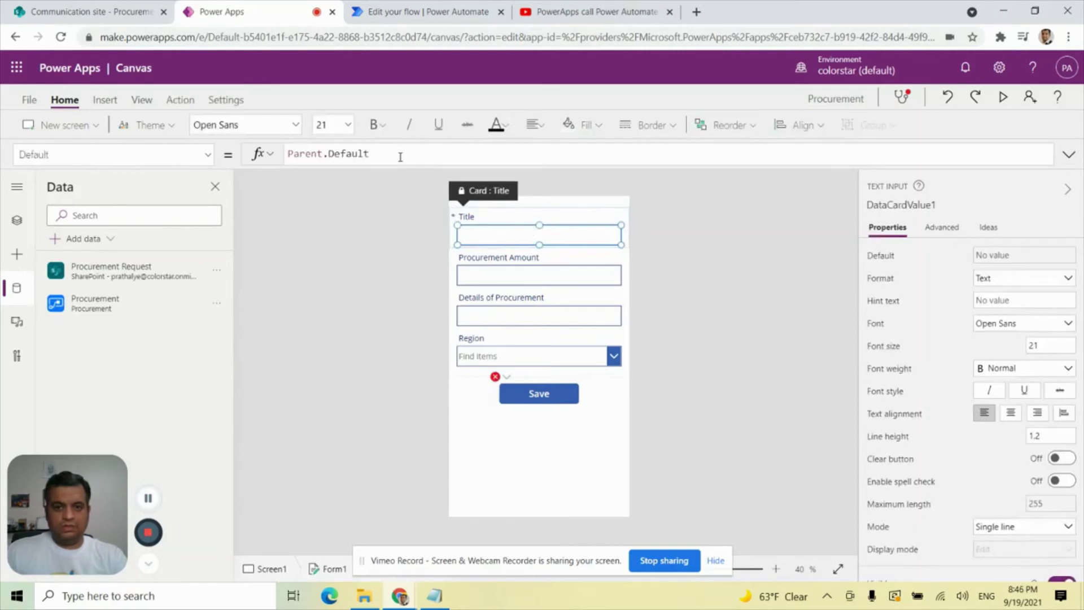
pyautogui.click(536, 399)
pyautogui.click(439, 154)
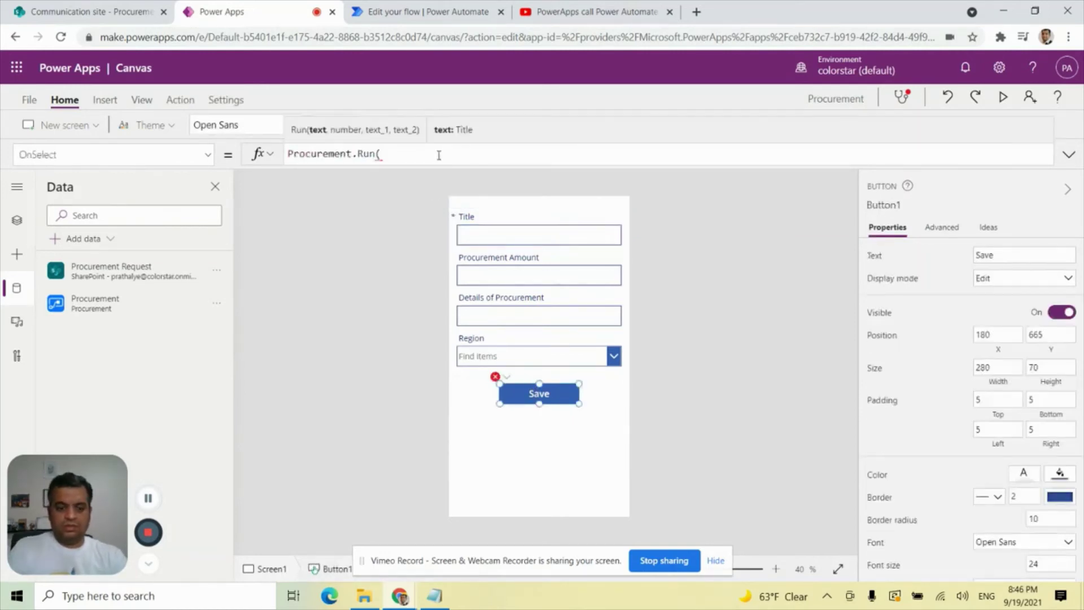
pyautogui.write('DataCatd')
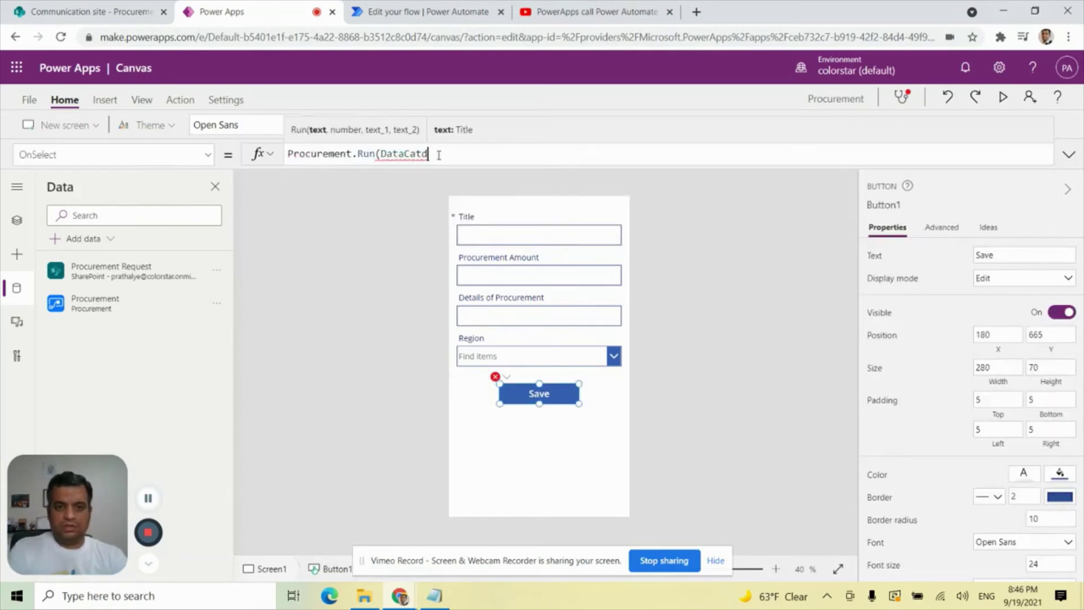
pyautogui.press('BackSpace')
pyautogui.press('BackSpace')
pyautogui.write('rdVal')
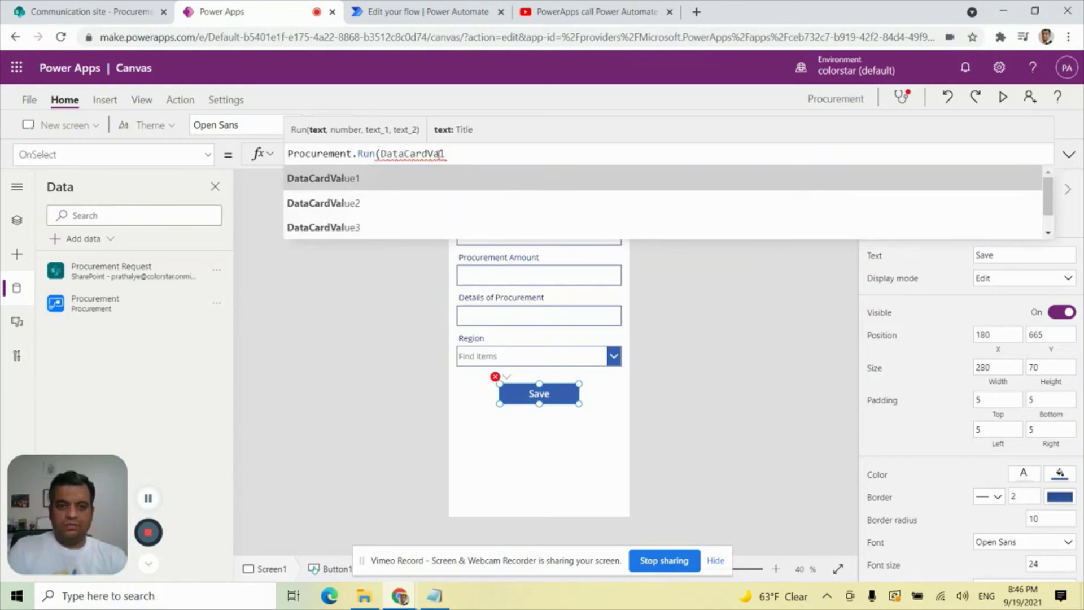
pyautogui.write('.')
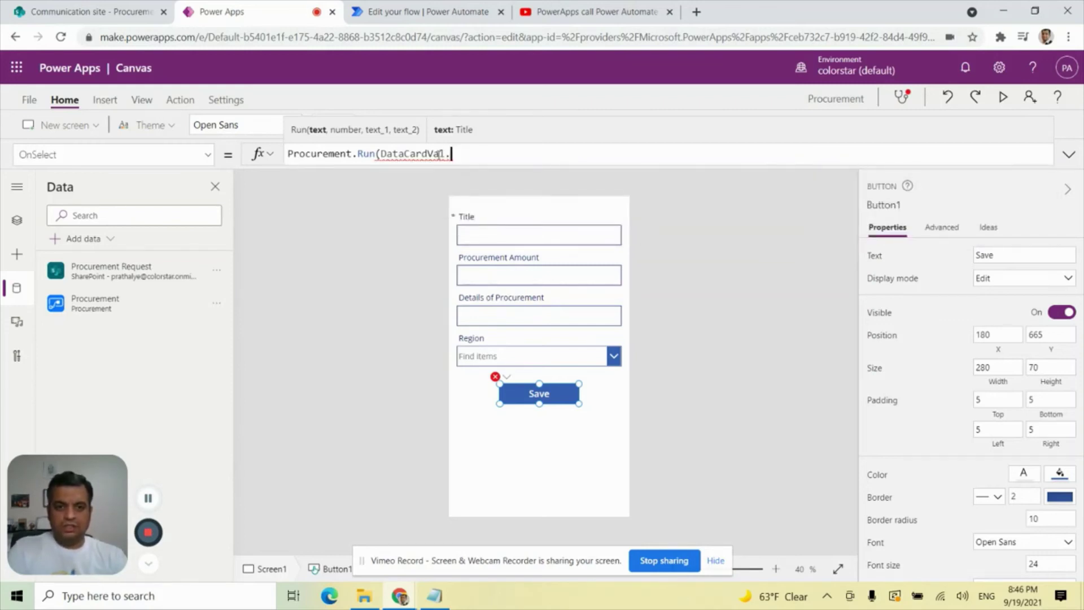
pyautogui.press('BackSpace')
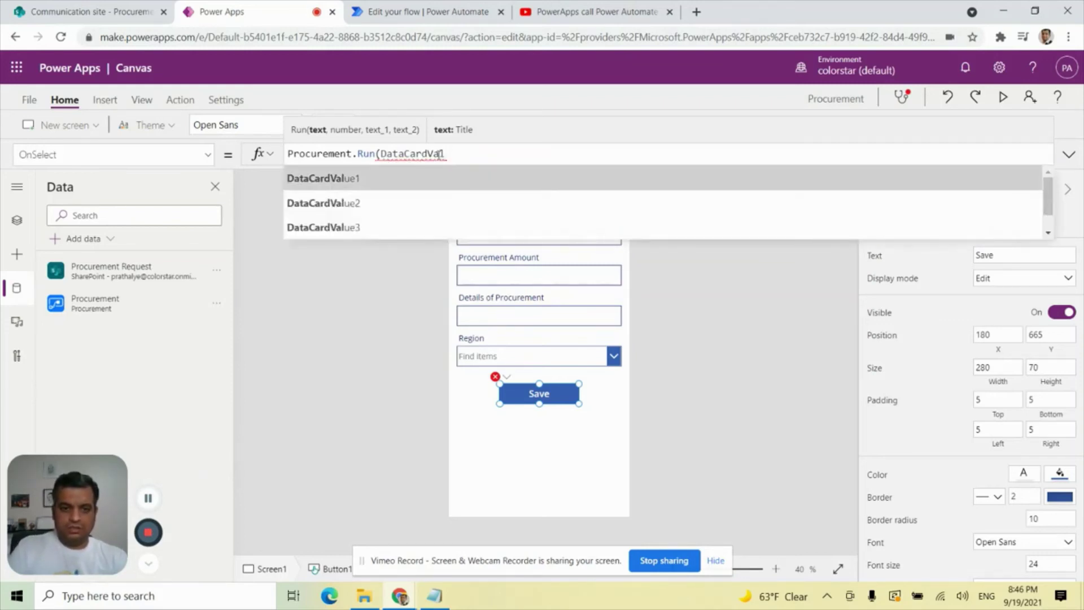
pyautogui.press('Tab')
pyautogui.write('.te')
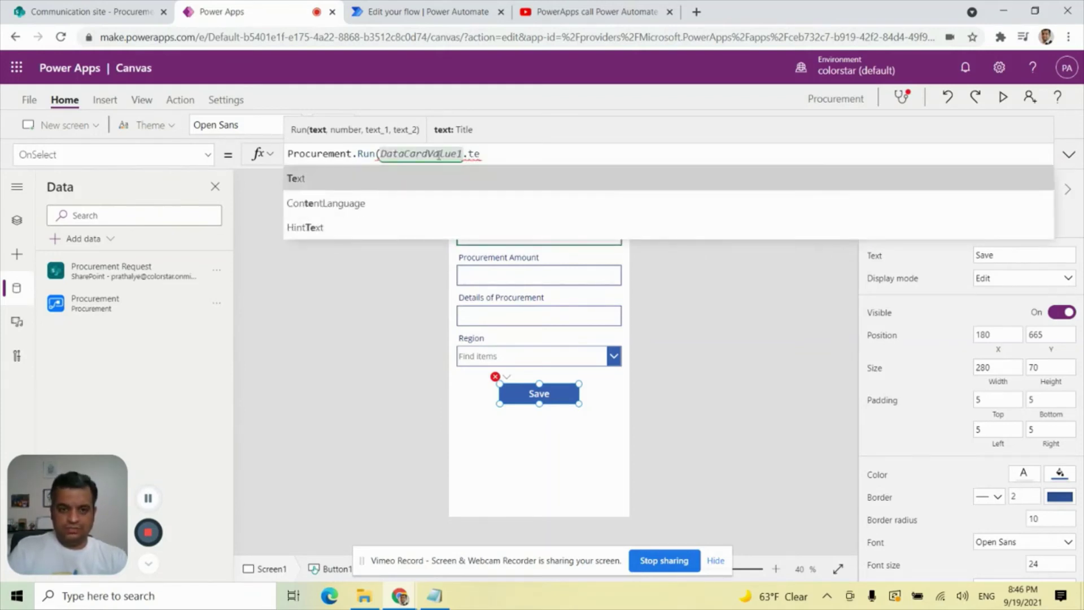
pyautogui.press('Tab')
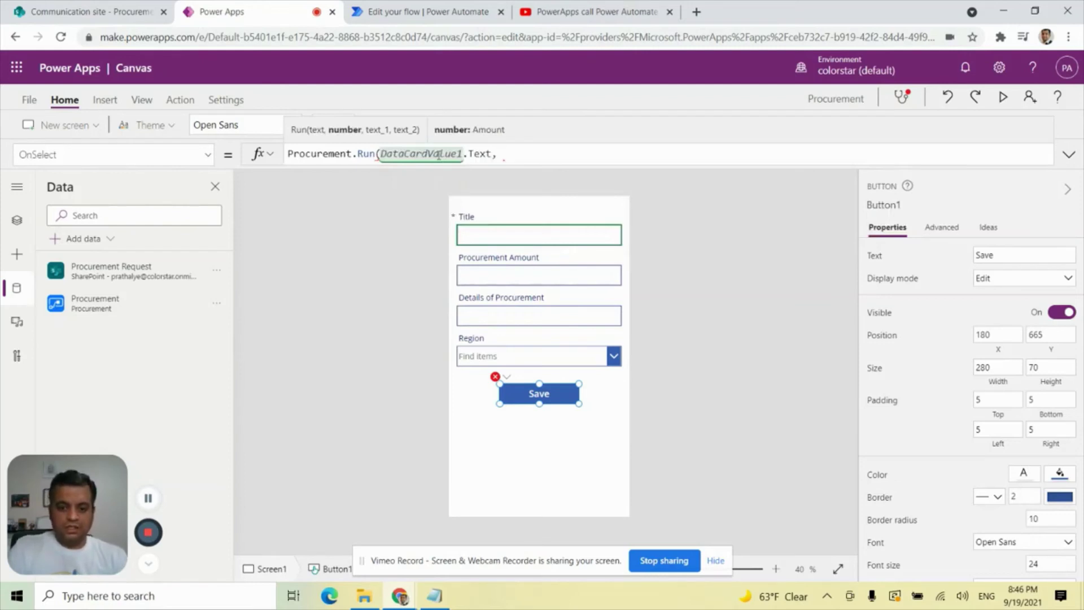
# - Pass DataCardValue2.Text as the Amount argument of Procurement.Run in the Save button's OnSelect formula
pyautogui.write(', Datacardv')
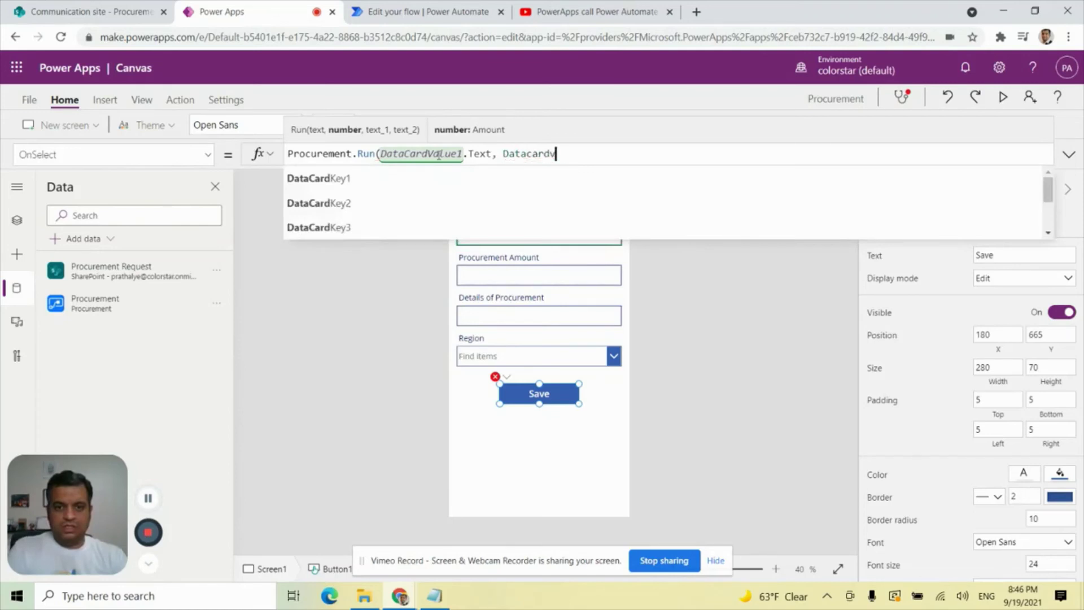
pyautogui.write('alye')
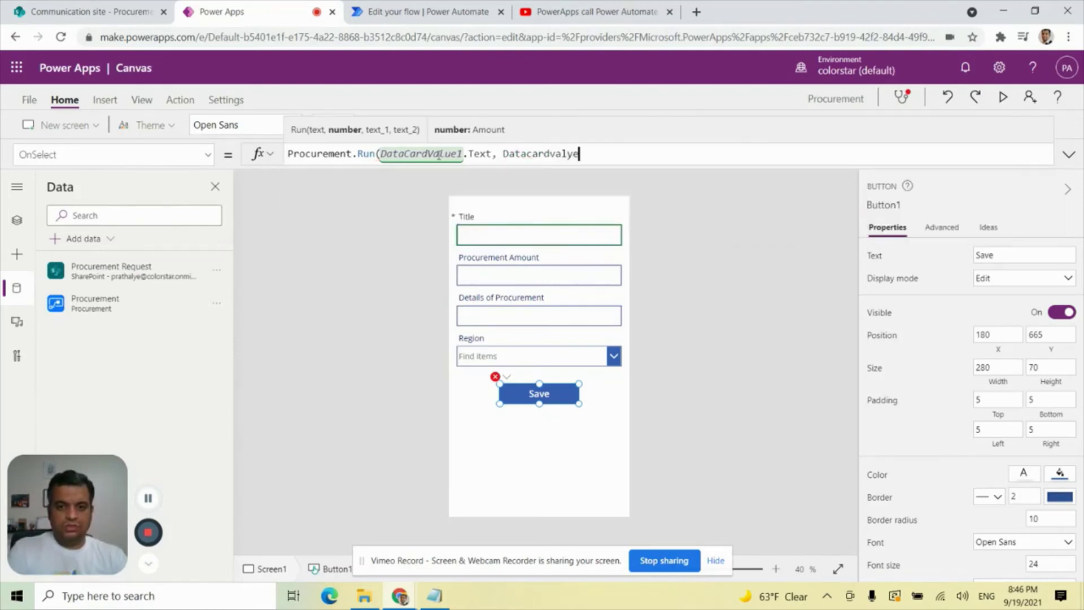
pyautogui.press('BackSpace')
pyautogui.press('BackSpace')
pyautogui.write('ue')
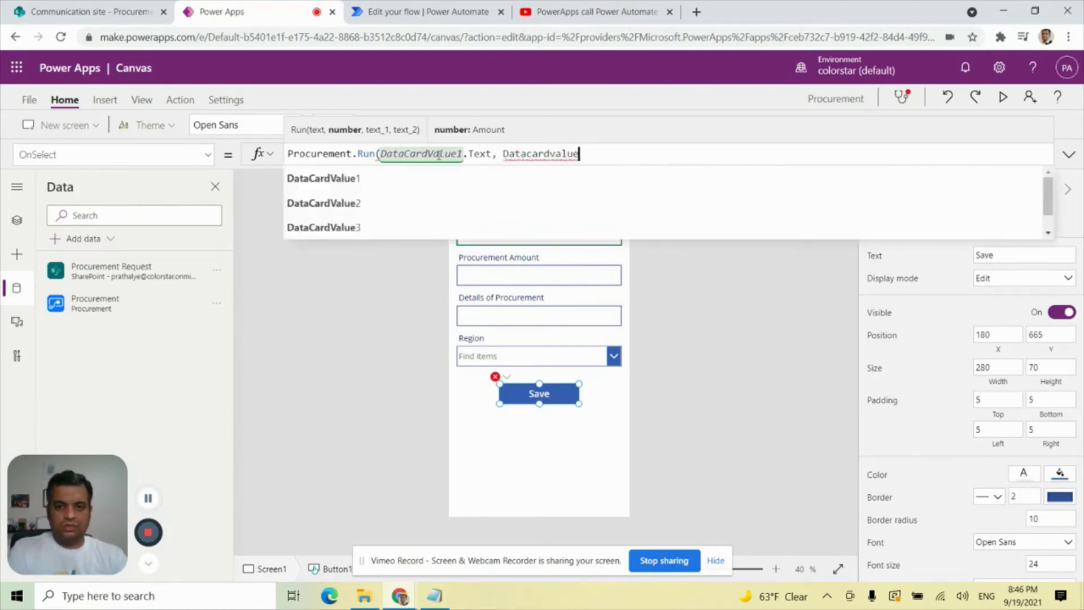
pyautogui.press('Down')
pyautogui.press('Down')
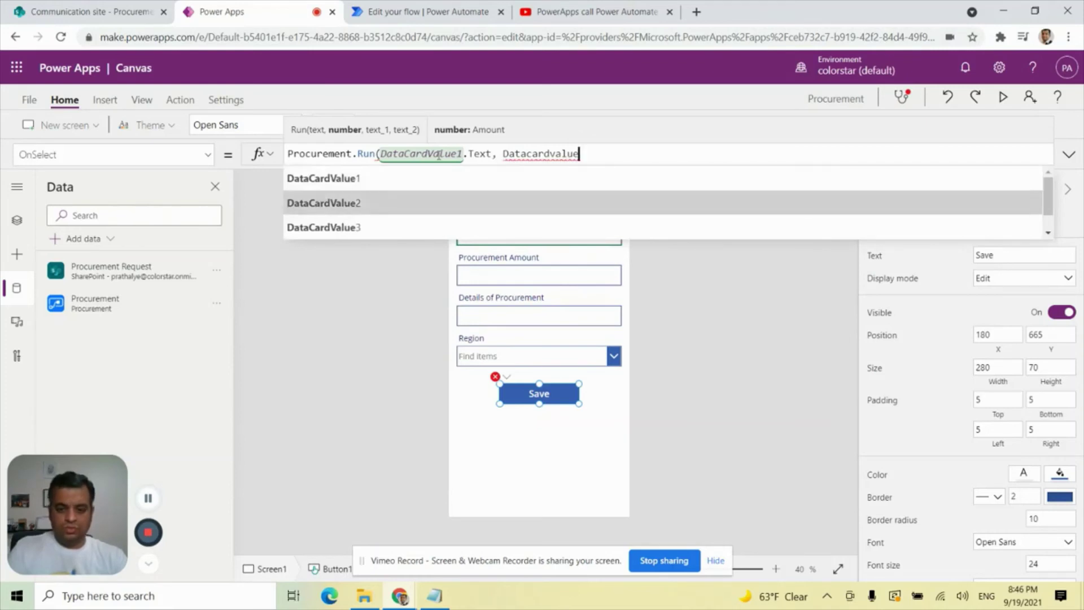
pyautogui.press('Tab')
pyautogui.write('.te')
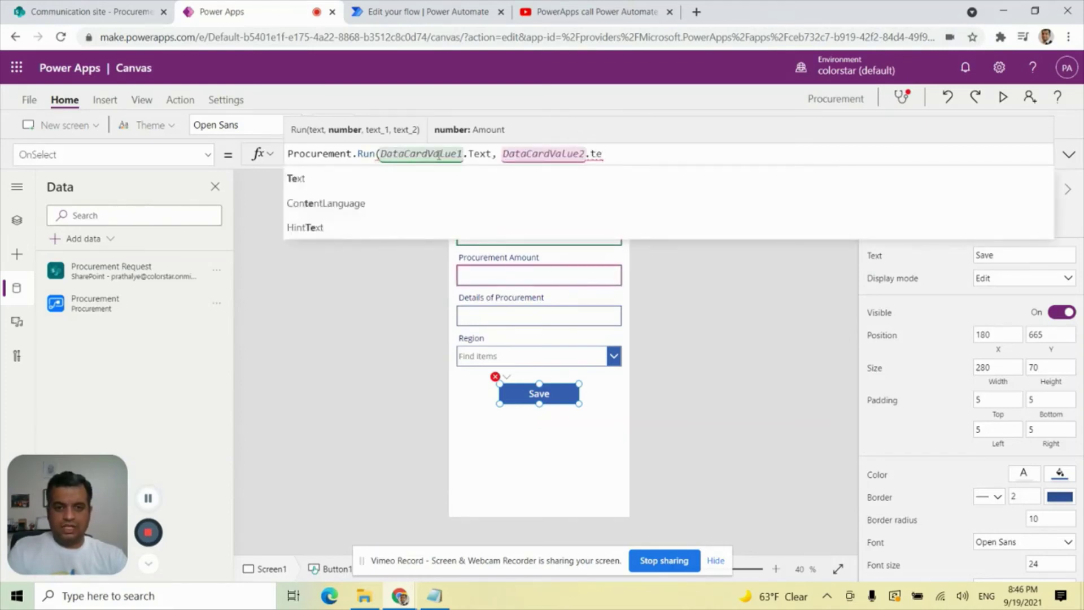
pyautogui.press('Escape')
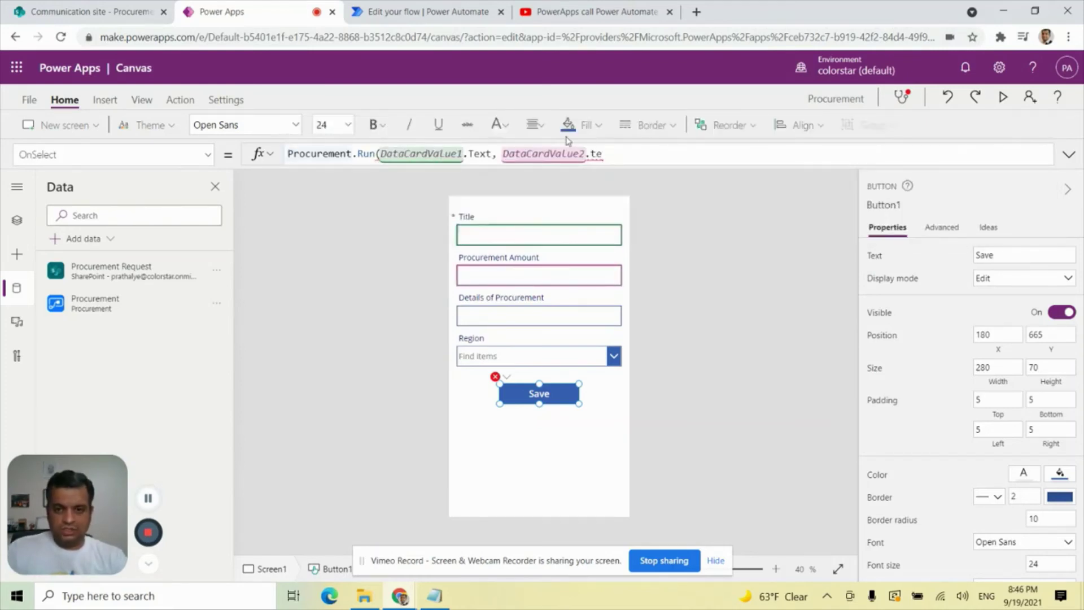
pyautogui.click(646, 156)
pyautogui.write('xt, Da')
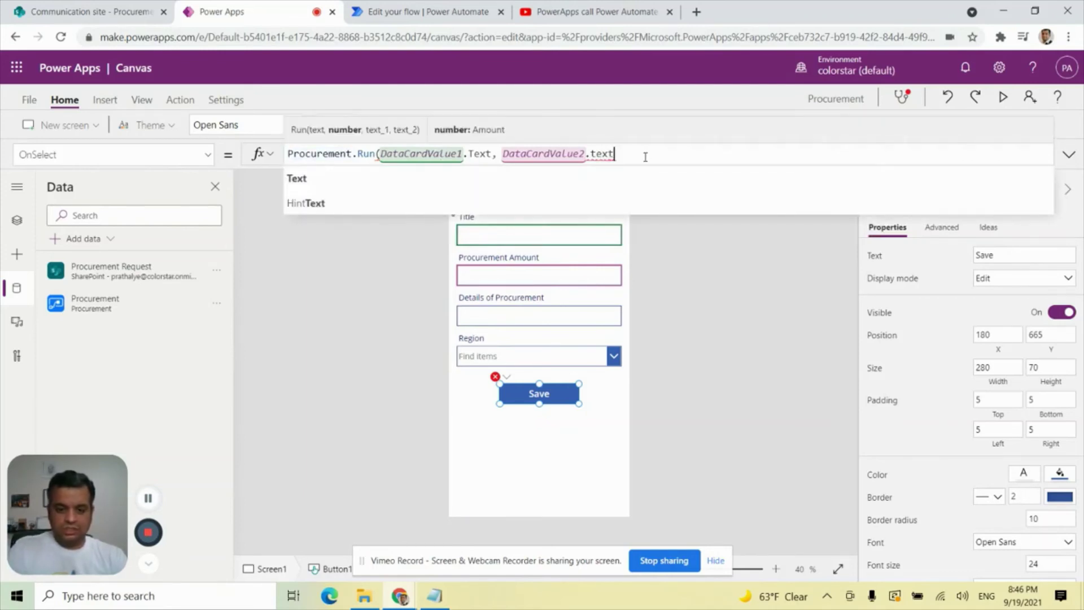
# - Add DataCardValue3.Text as the Description argument of the Procurement.Run call
pyautogui.write('taCard')
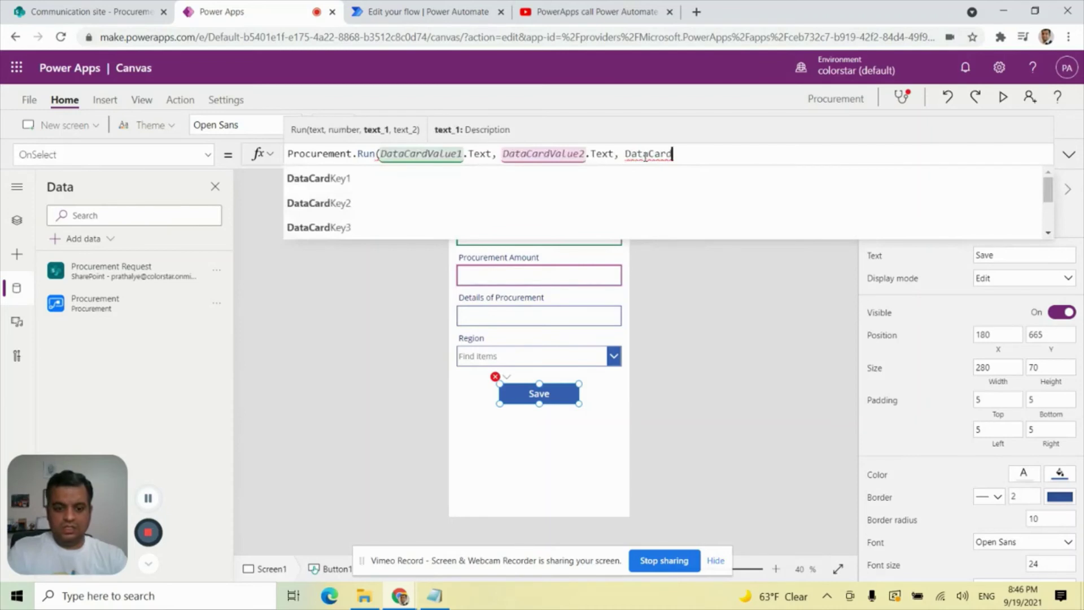
pyautogui.write('Vaue')
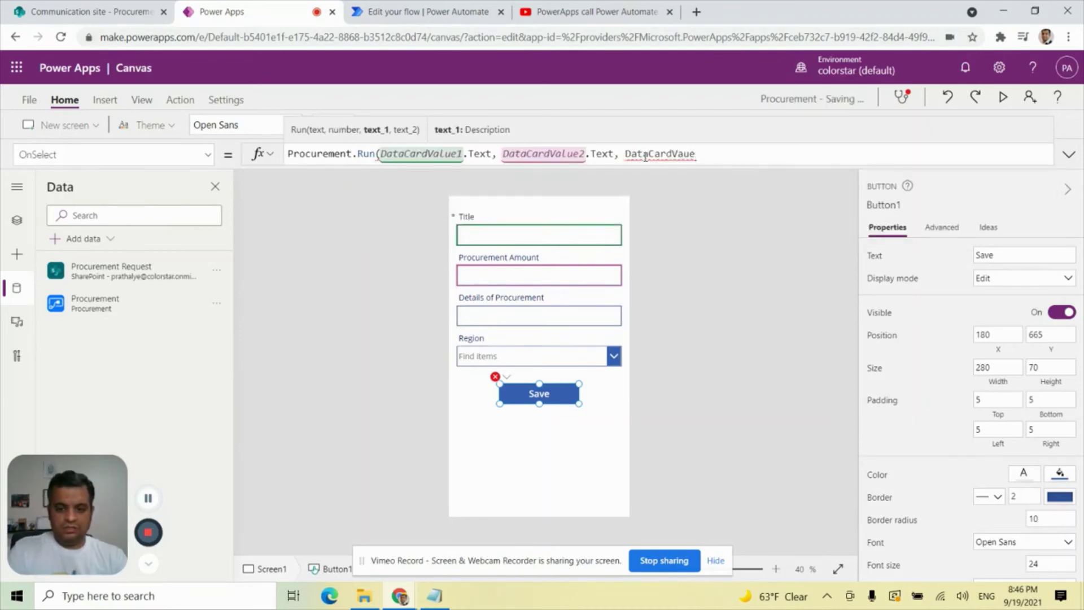
pyautogui.press('BackSpace')
pyautogui.press('BackSpace')
pyautogui.press('BackSpace')
pyautogui.write('alye')
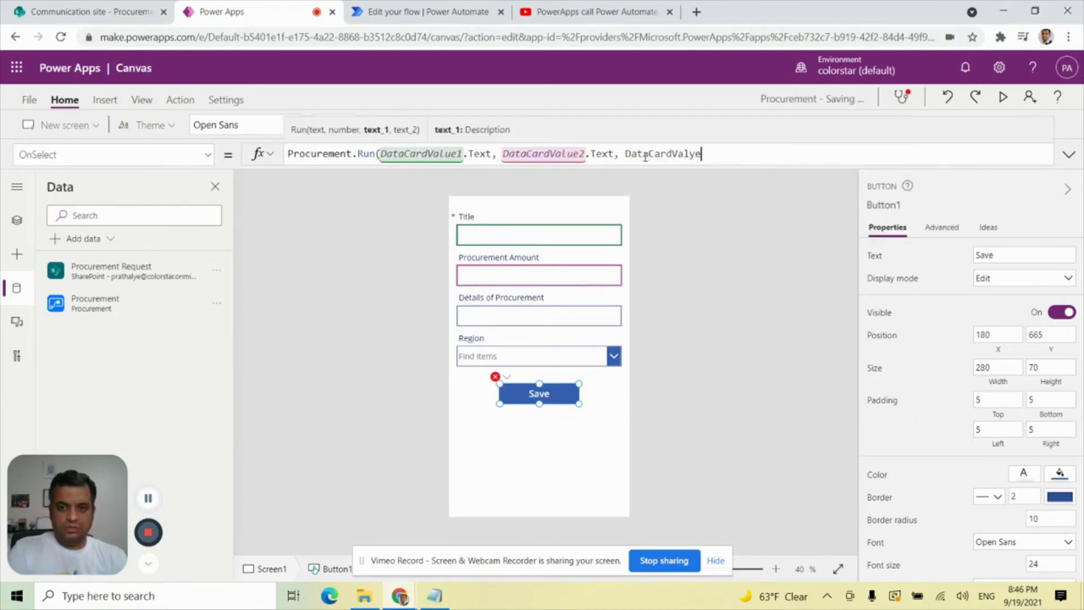
pyautogui.press('BackSpace')
pyautogui.press('BackSpace')
pyautogui.write('ue3')
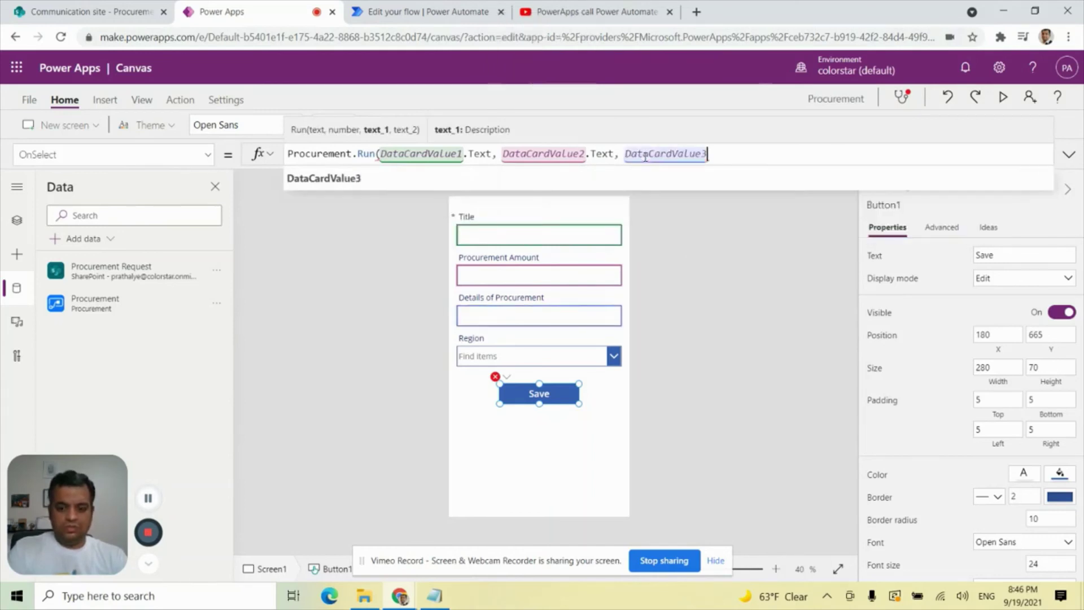
pyautogui.write('.text, Data')
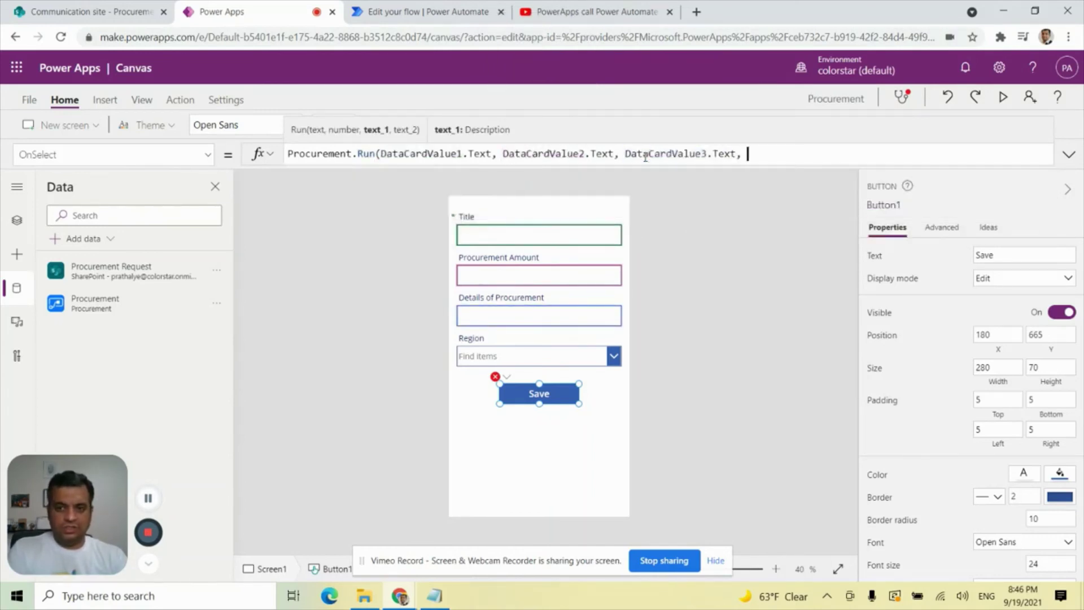
# - Complete the Procurement.Run call with DataCardValue4.Selected.Value as the Region argument and close the formula
pyautogui.write('Card')
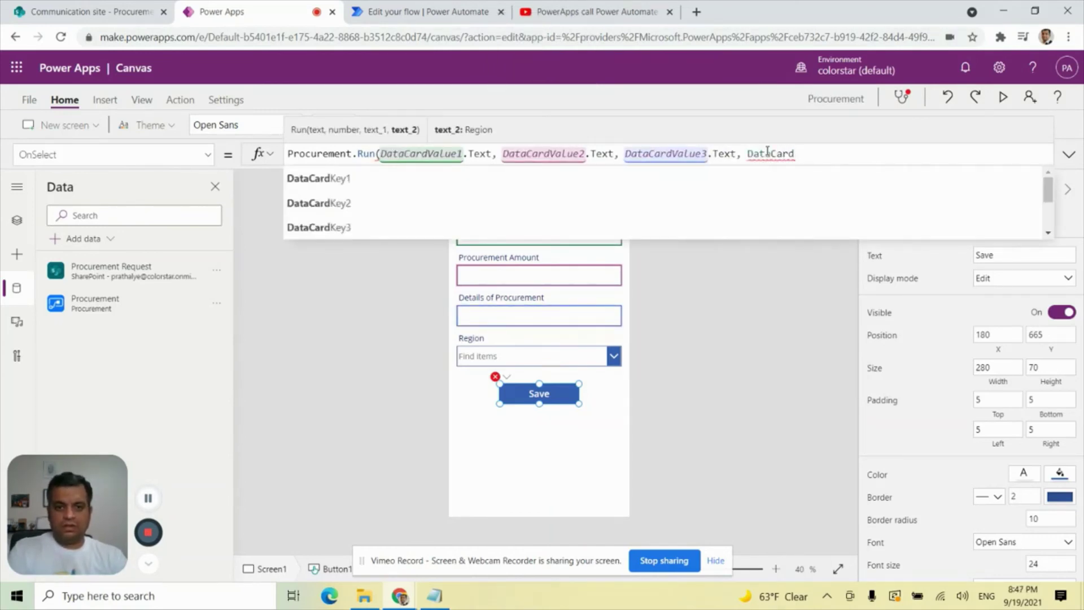
pyautogui.write('value')
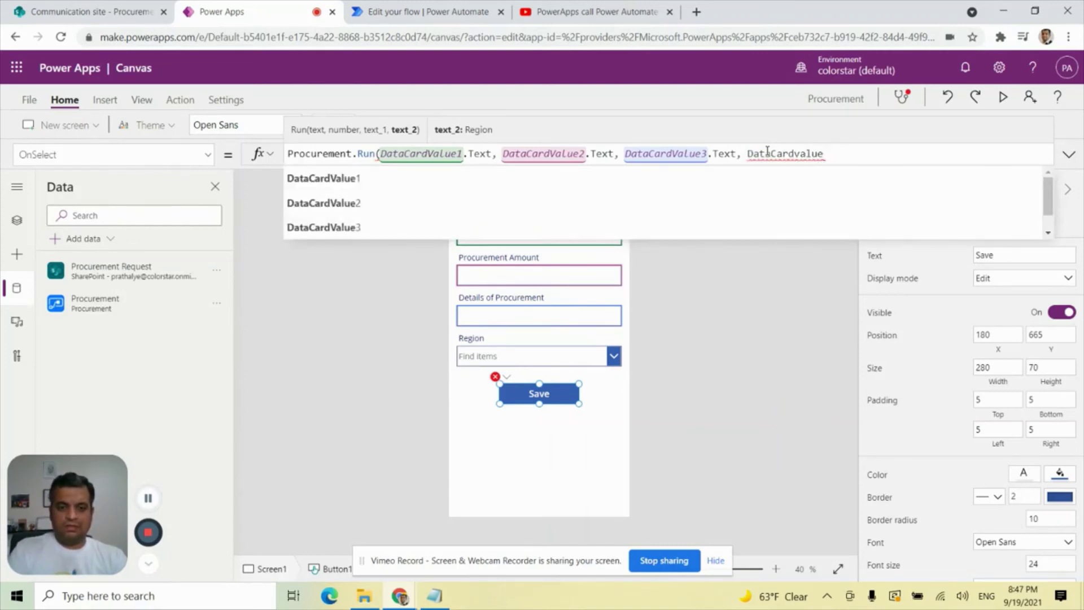
pyautogui.write('4')
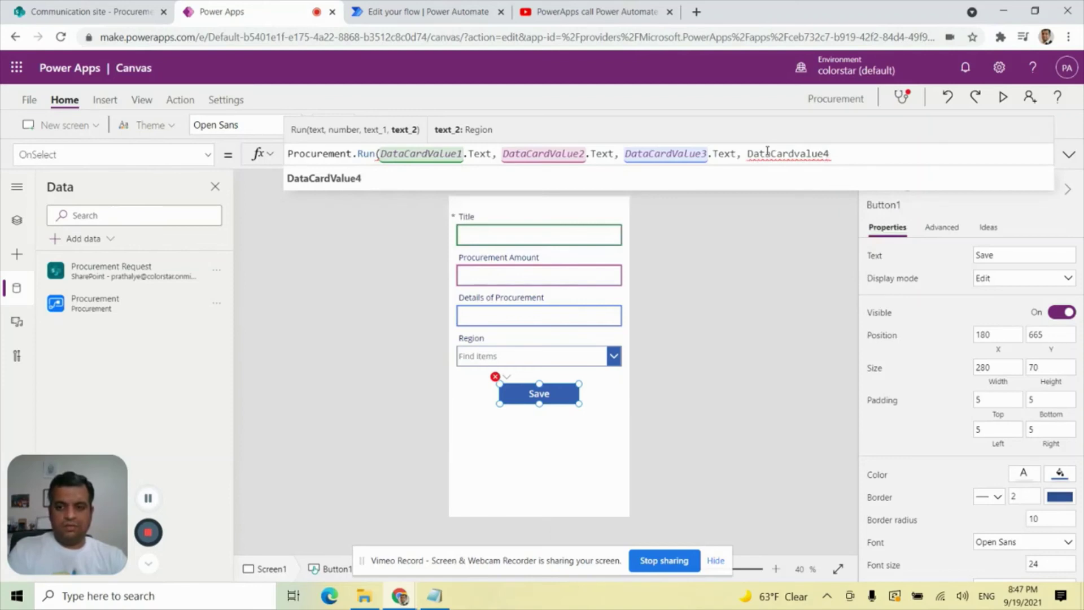
pyautogui.write('.tex')
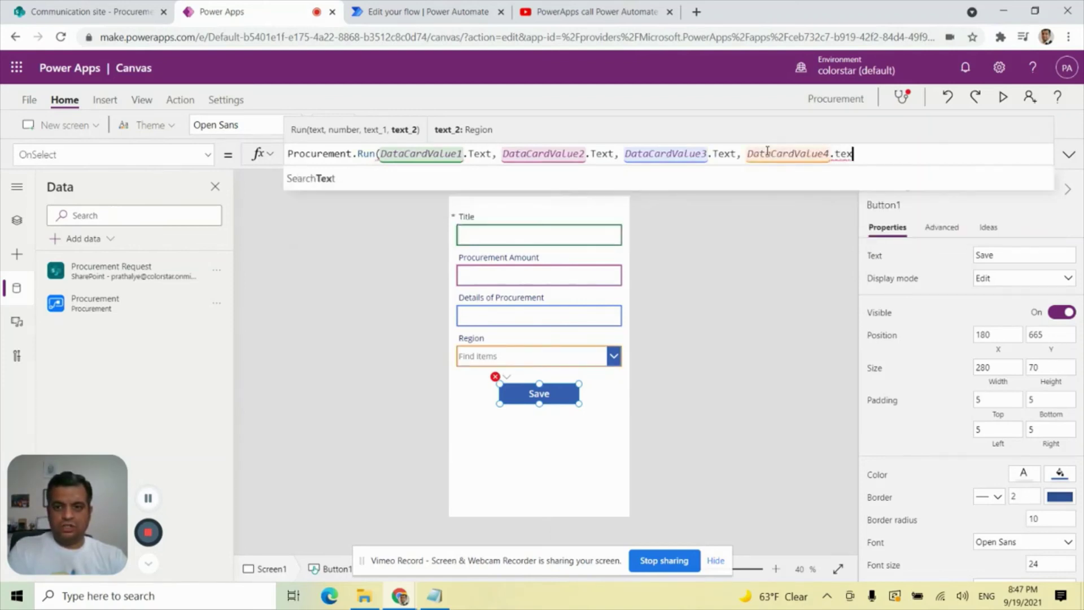
pyautogui.press('BackSpace')
pyautogui.press('BackSpace')
pyautogui.press('BackSpace')
pyautogui.write('se')
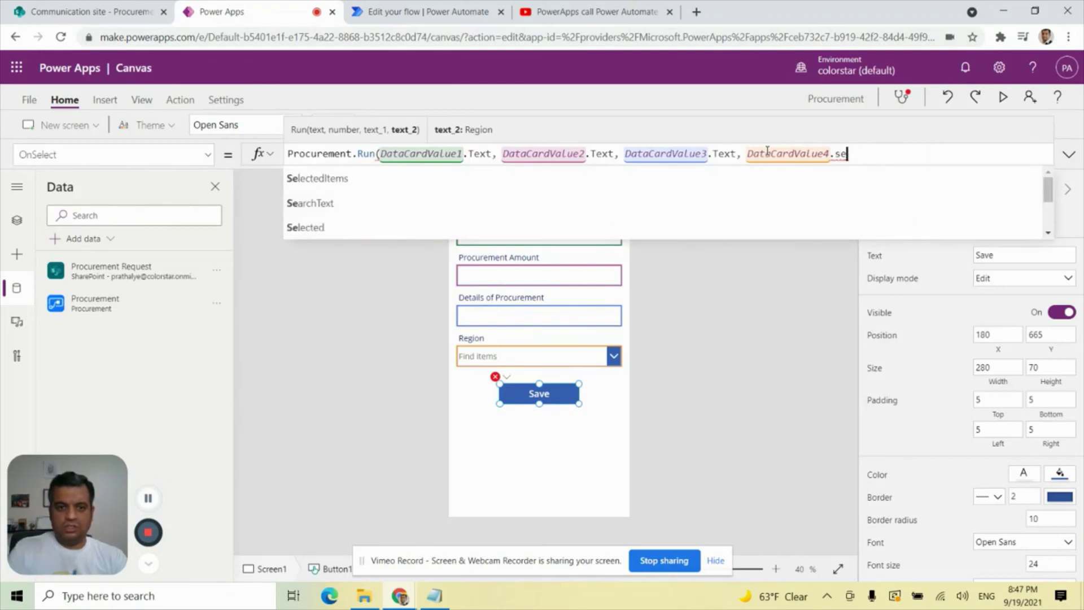
pyautogui.write('l')
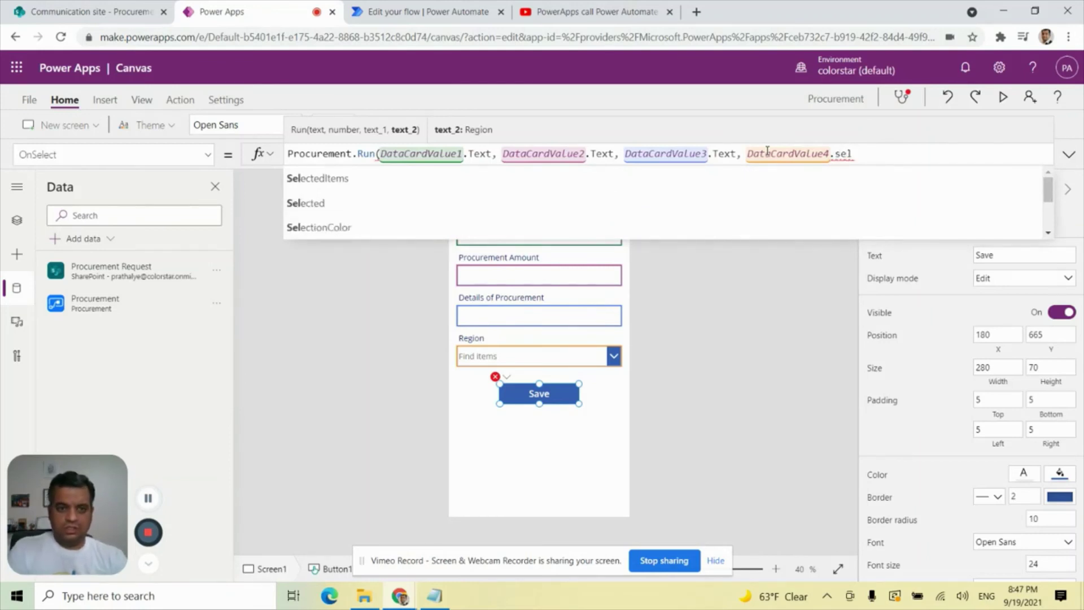
pyautogui.write('ected')
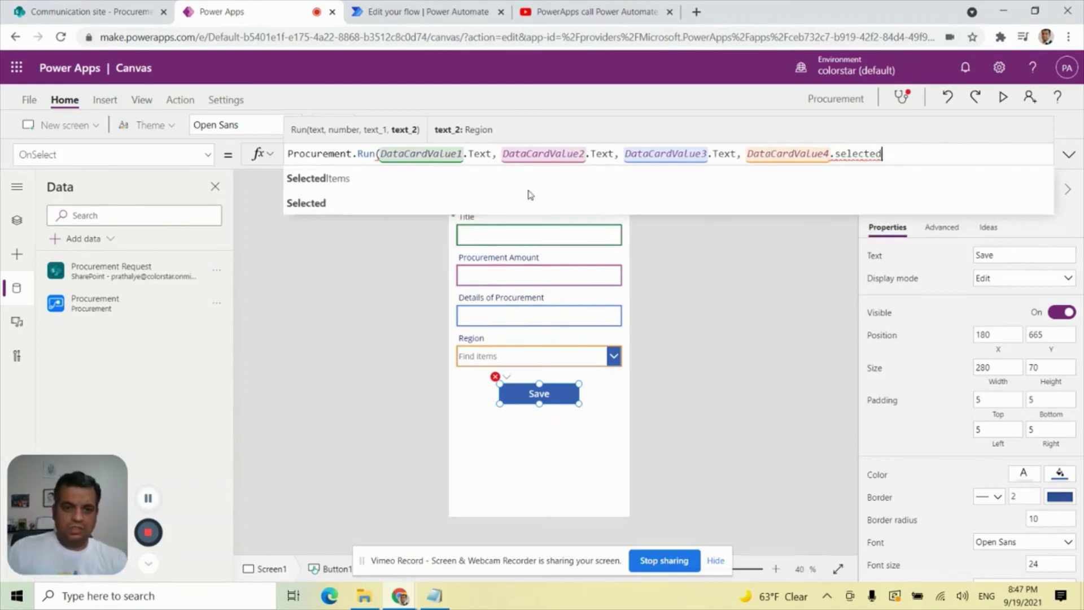
pyautogui.click(306, 203)
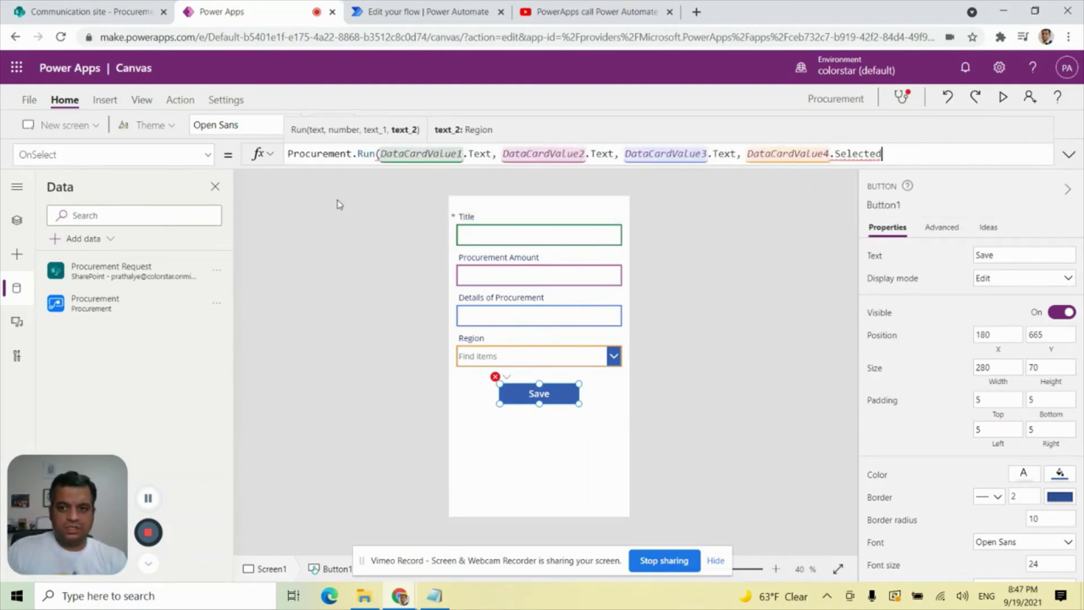
pyautogui.write(')')
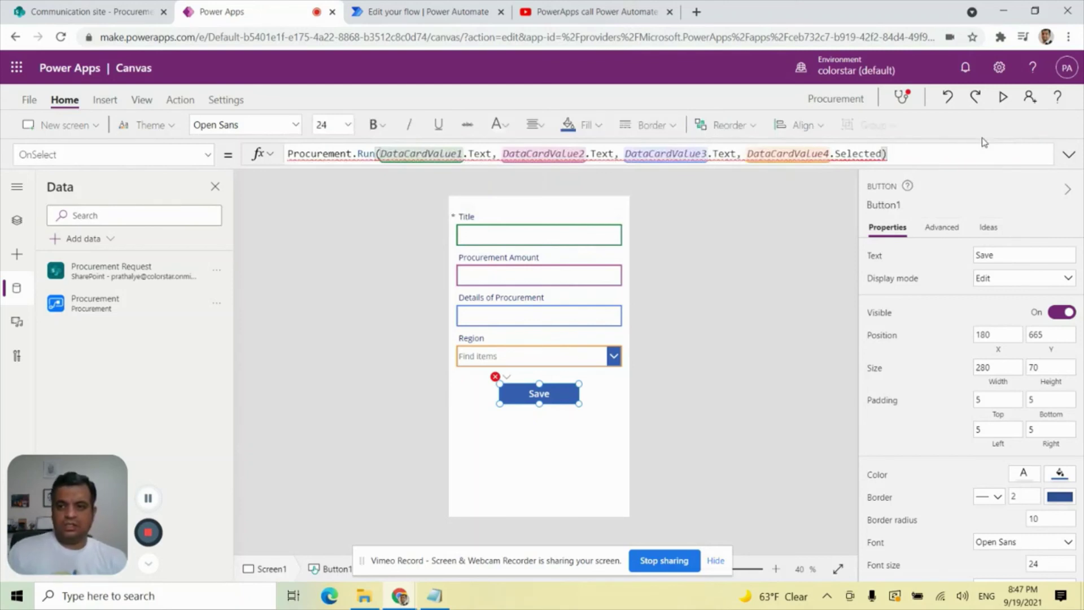
pyautogui.write('.')
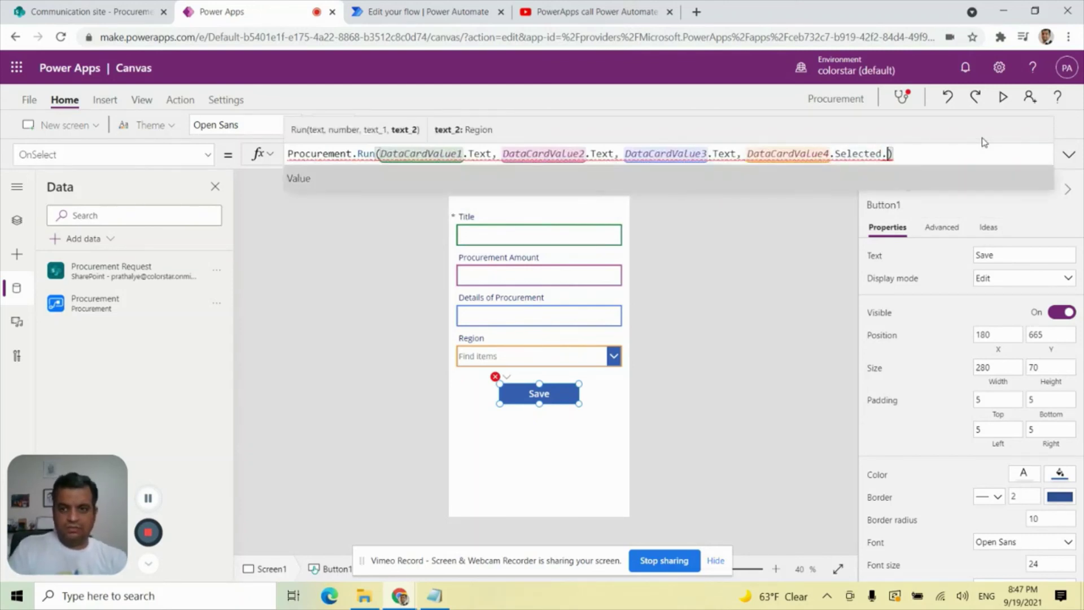
pyautogui.write('Value')
pyautogui.click(687, 393)
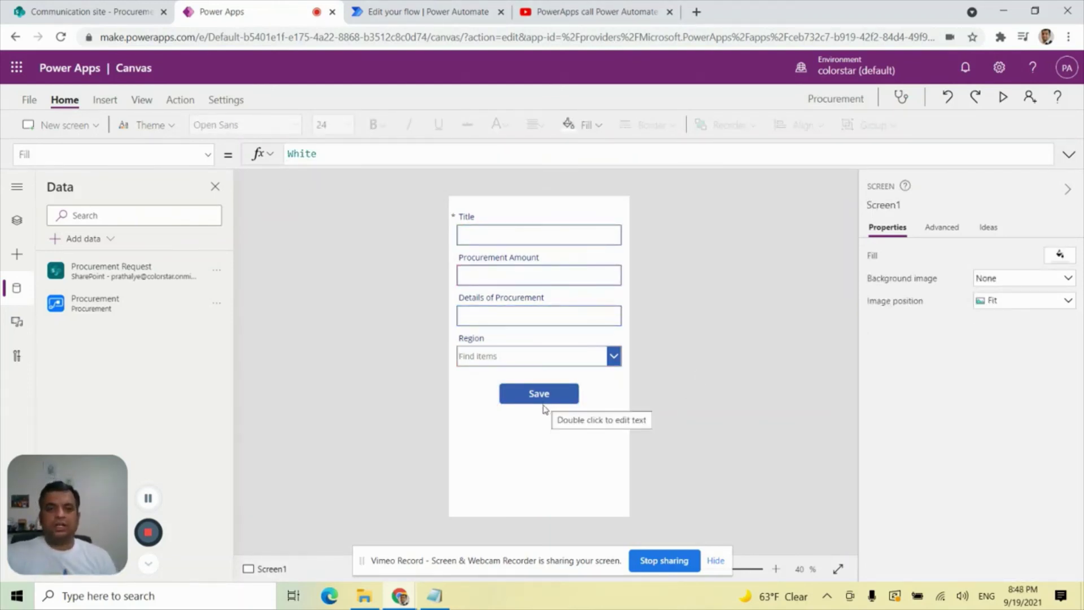
# - Preview the app and fill in the title "This is a test from PowerApps", procurement amount 7888 and details "Testing"
pyautogui.click(1003, 101)
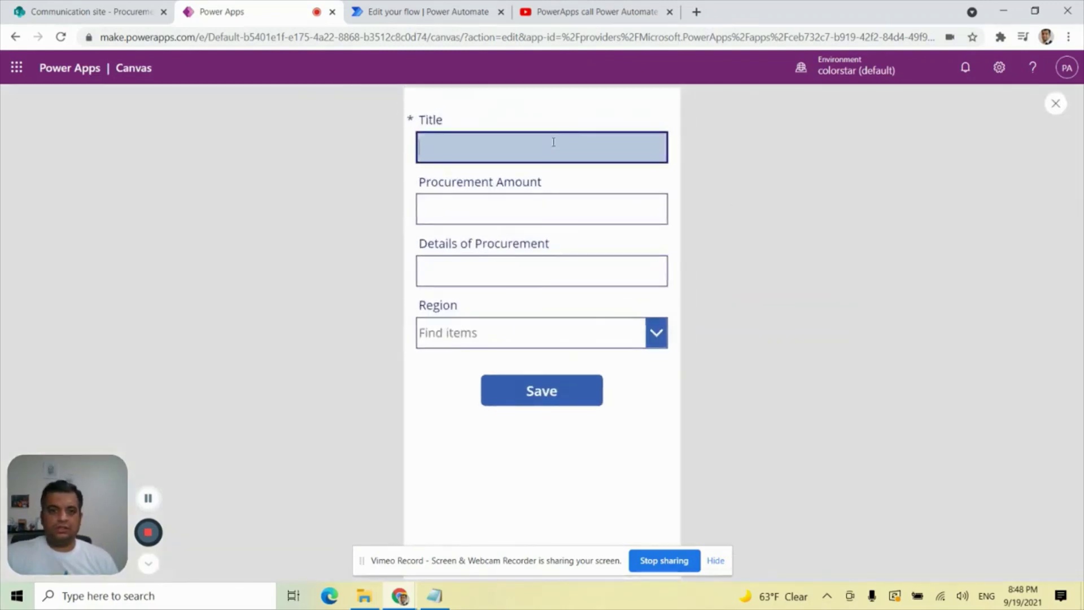
pyautogui.write('This')
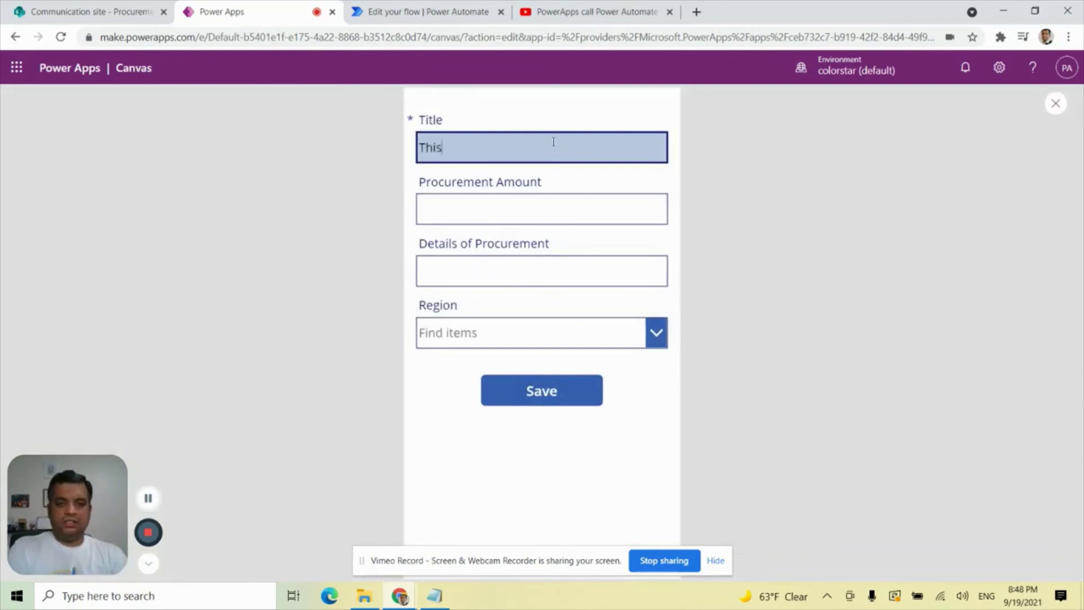
pyautogui.write(' is a test ')
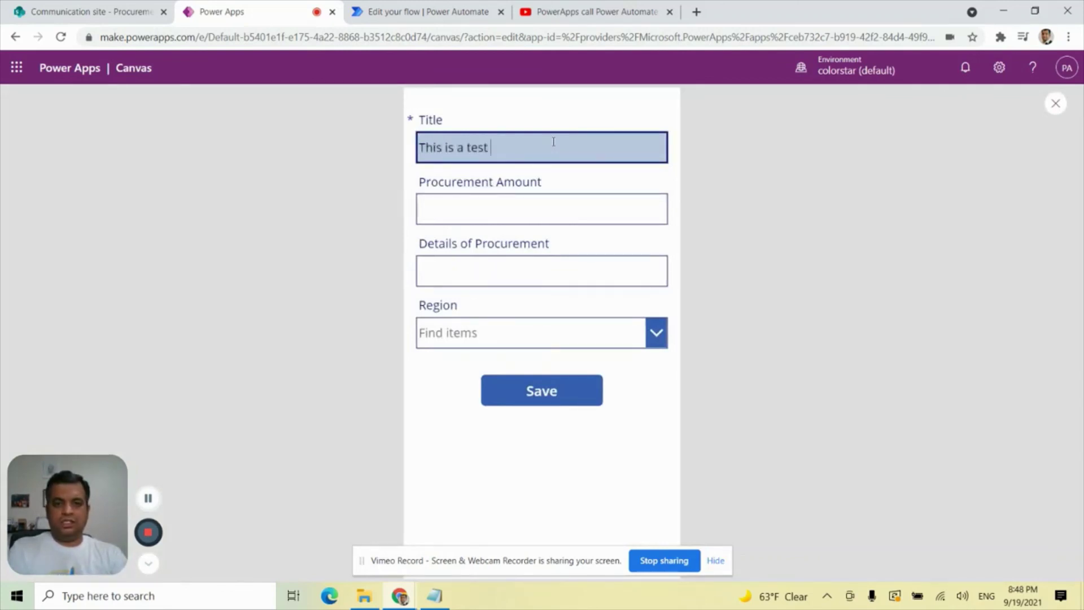
pyautogui.write('from PowerApps')
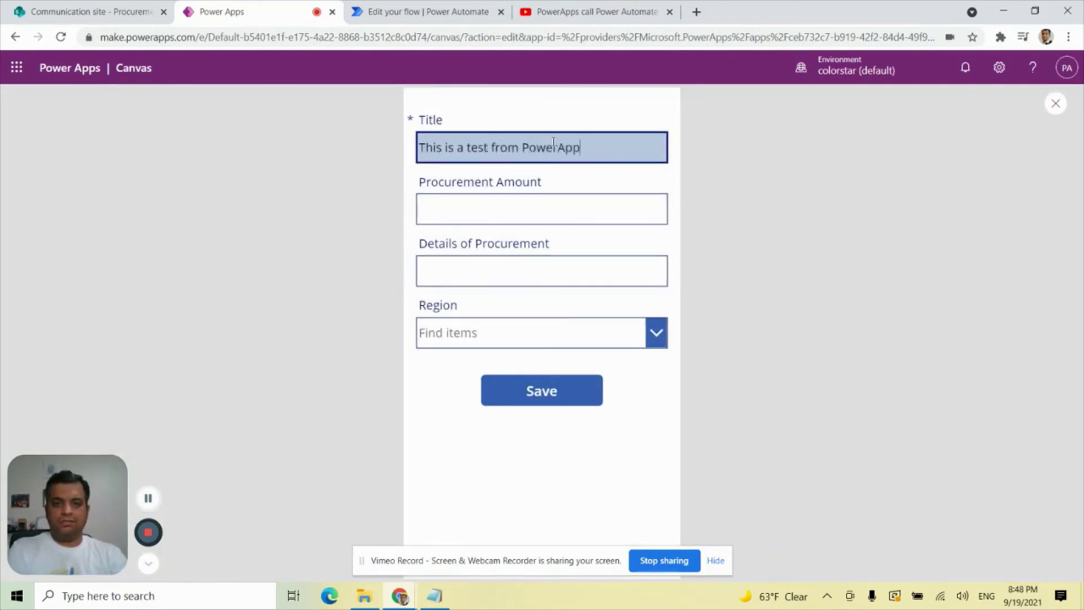
pyautogui.press('Tab')
pyautogui.write('7888')
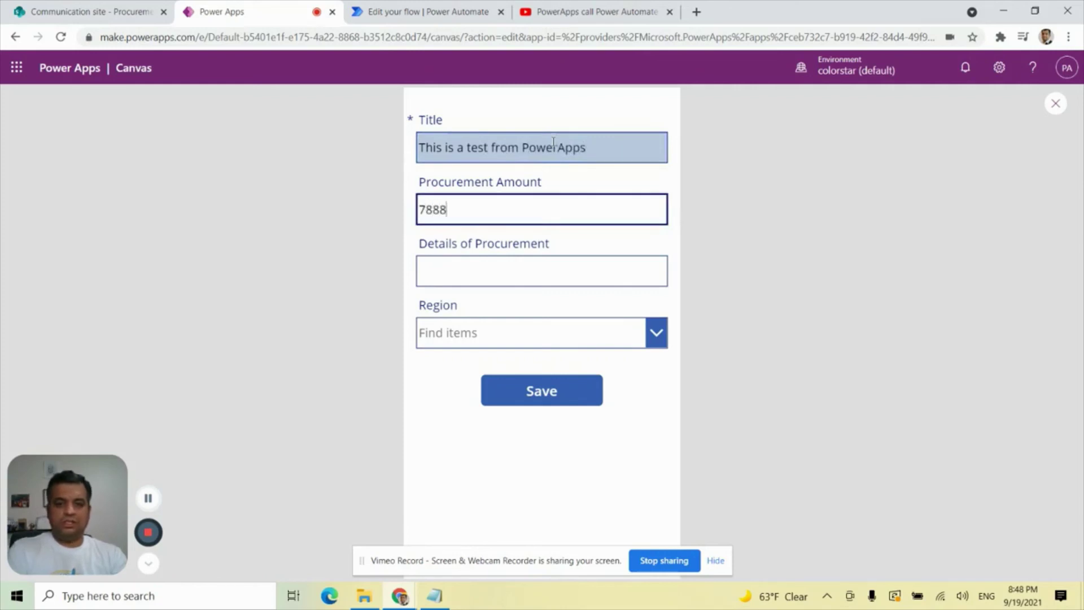
pyautogui.press('Tab')
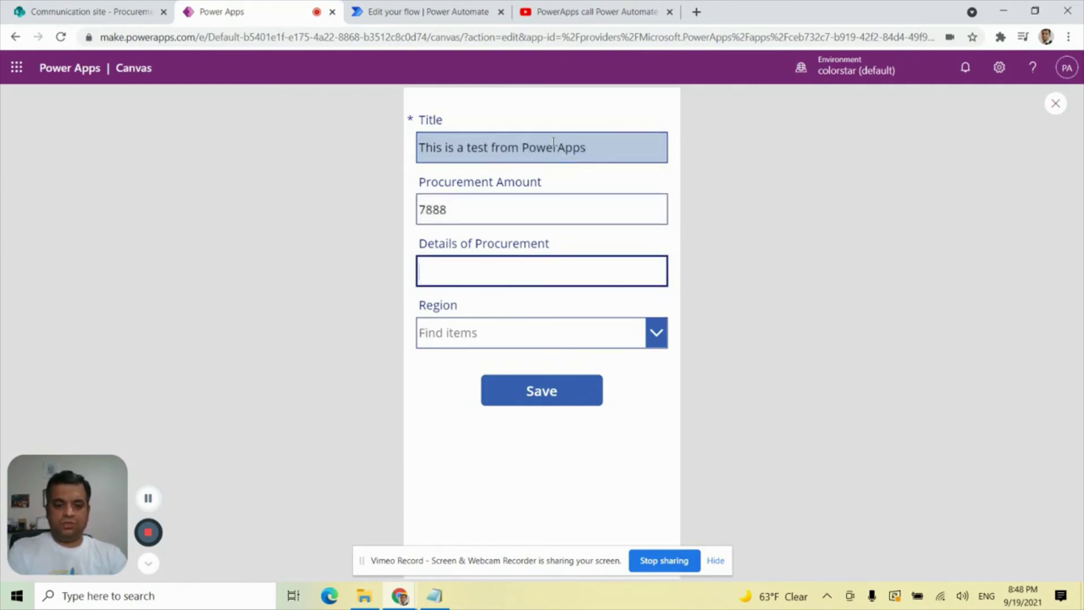
pyautogui.write('Testing')
pyautogui.press('Tab')
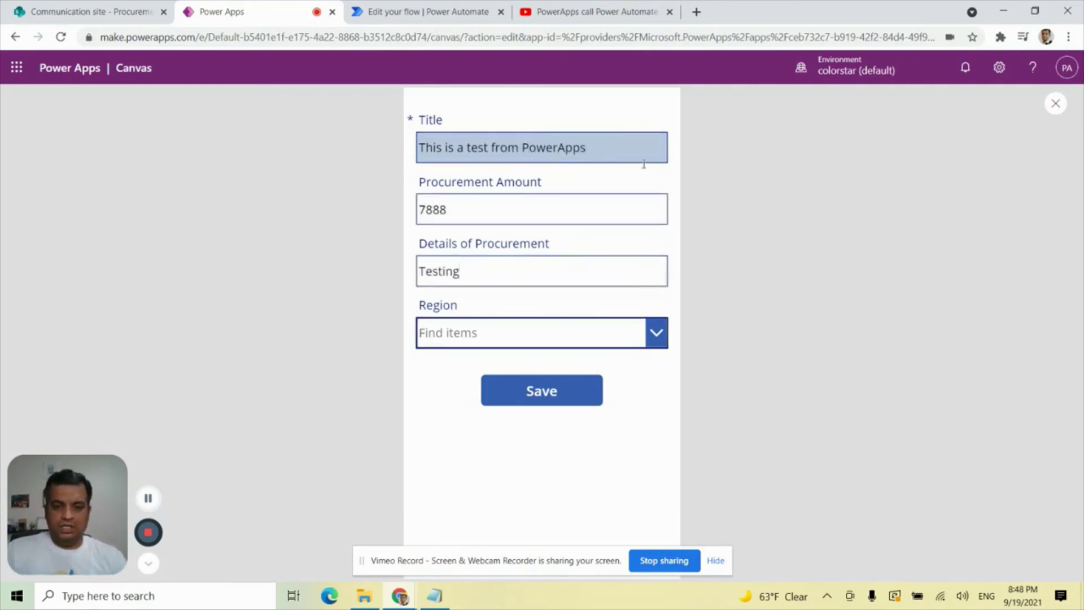
# - Choose Korea as the region and save the test procurement request
pyautogui.click(656, 332)
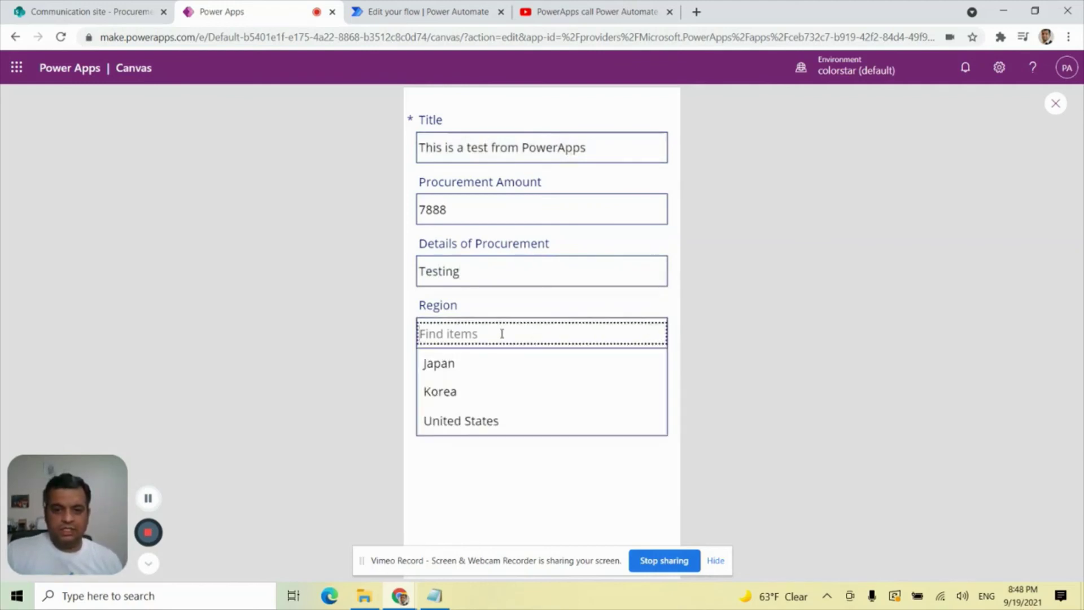
pyautogui.click(626, 391)
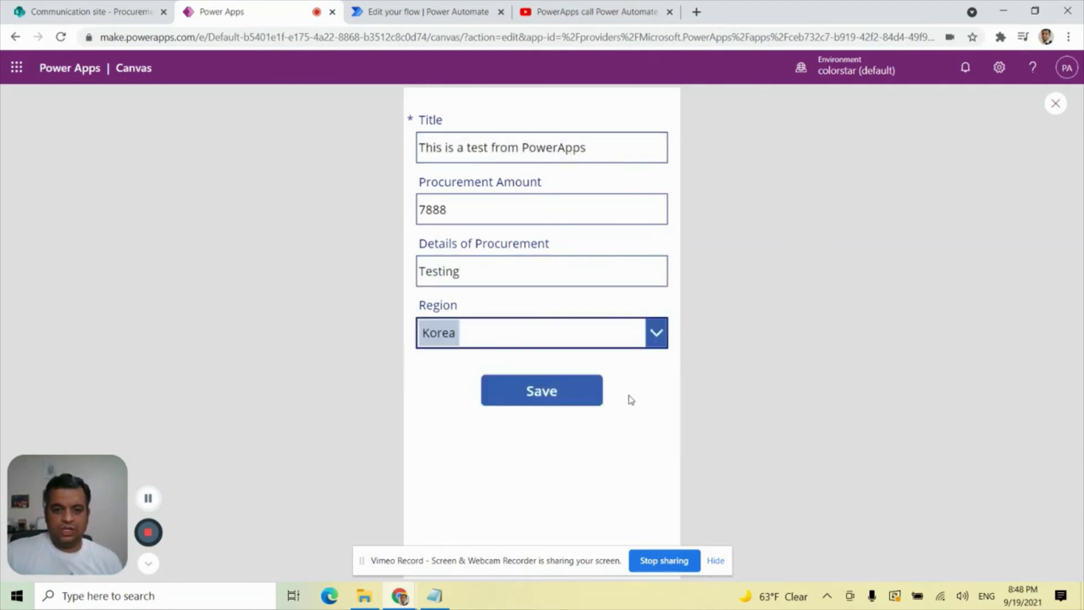
pyautogui.click(534, 394)
# - Switch to the SharePoint Procurement Request list and open the Korea folder to check for the new item
pyautogui.click(62, 18)
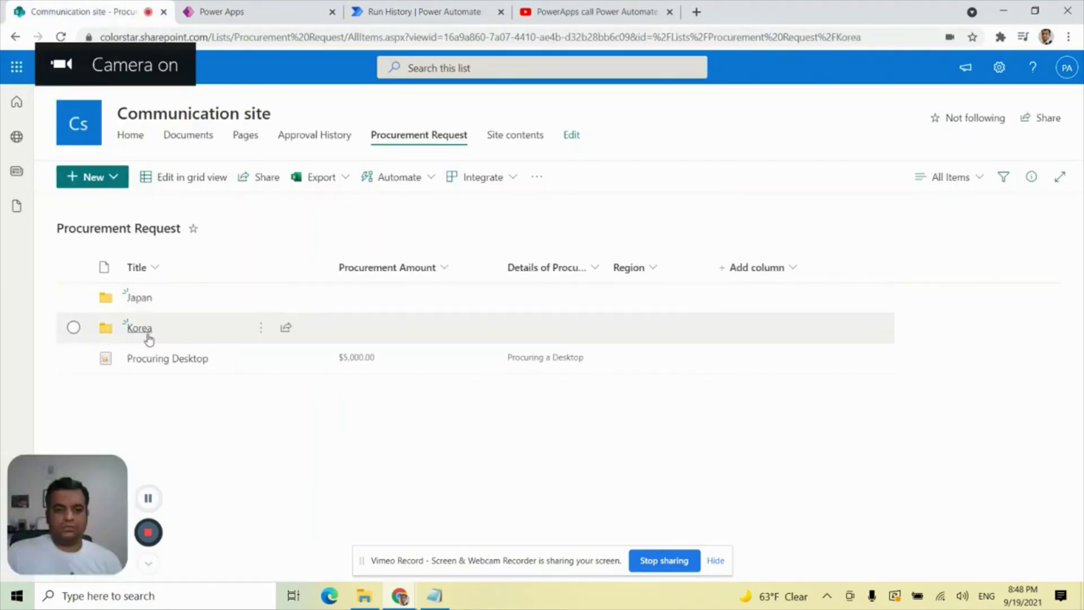
pyautogui.click(147, 335)
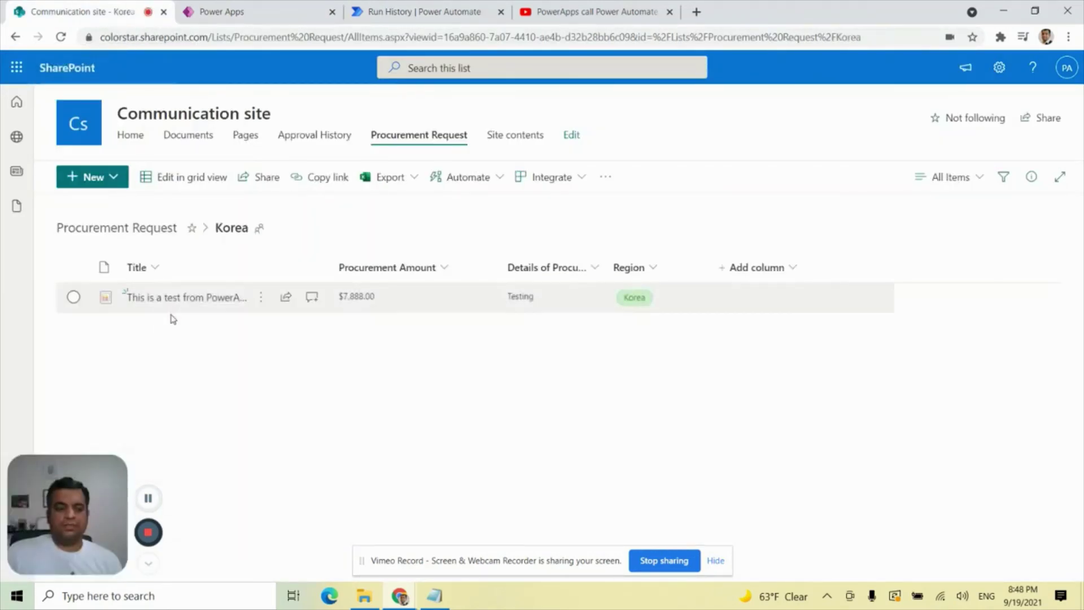